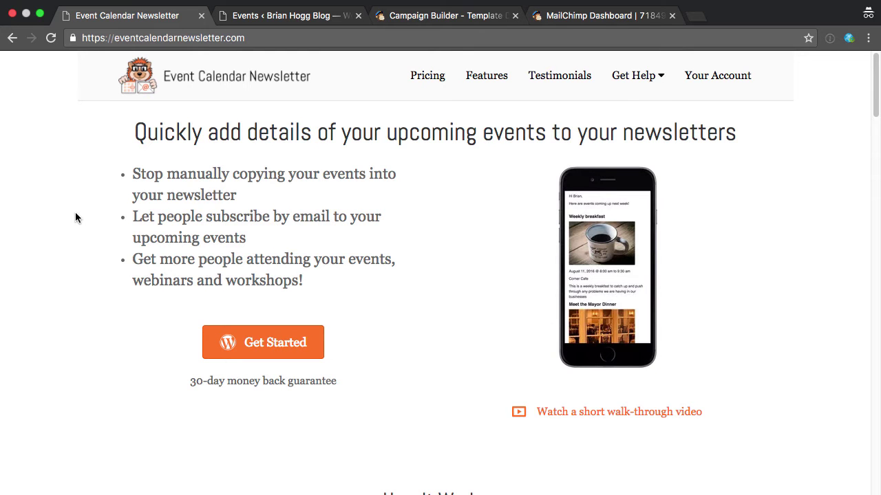
# Bring up the WordPress Events list with Tasting at Dogfish Head and Welcome to the Neighbrewhood.
pyautogui.click(265, 21)
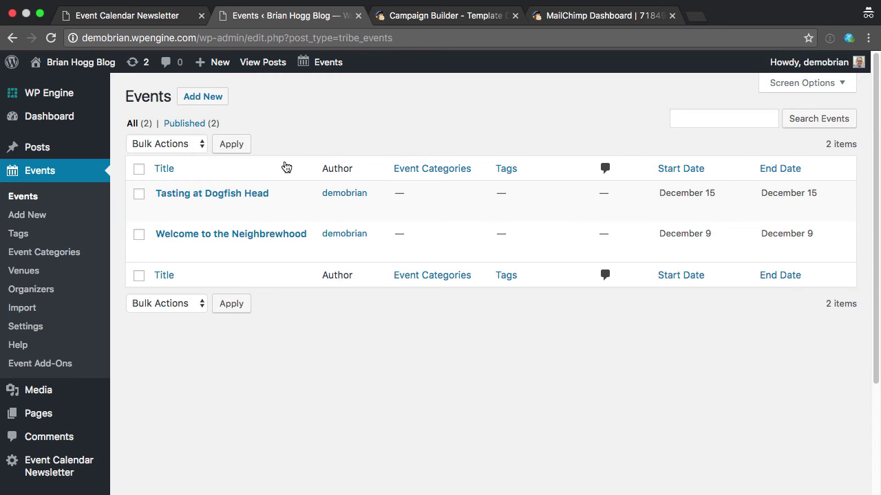
pyautogui.moveTo(248, 200)
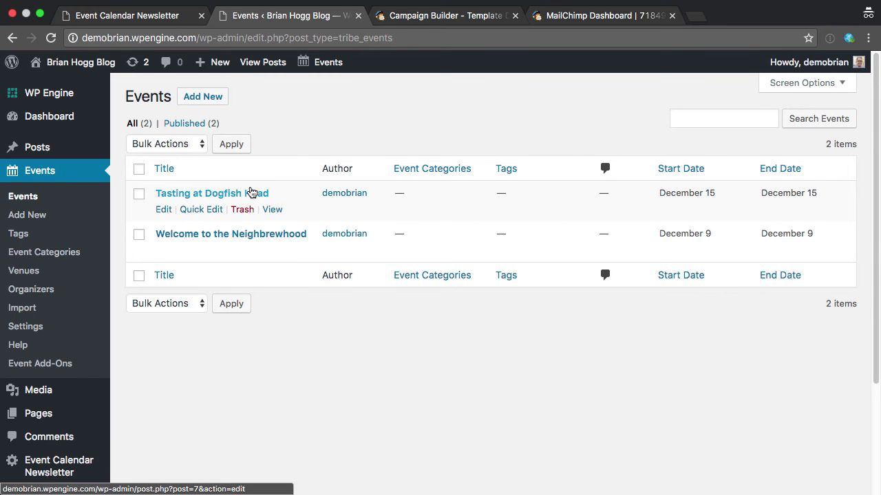
pyautogui.moveTo(240, 247)
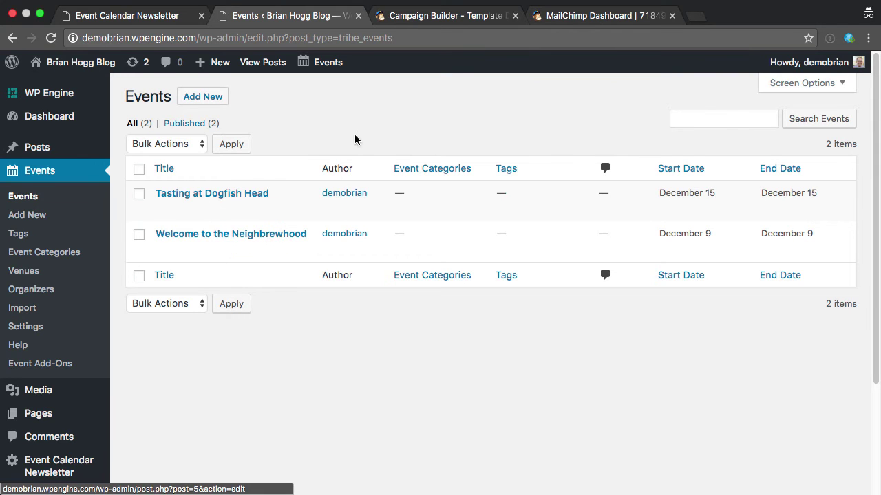
pyautogui.moveTo(228, 215)
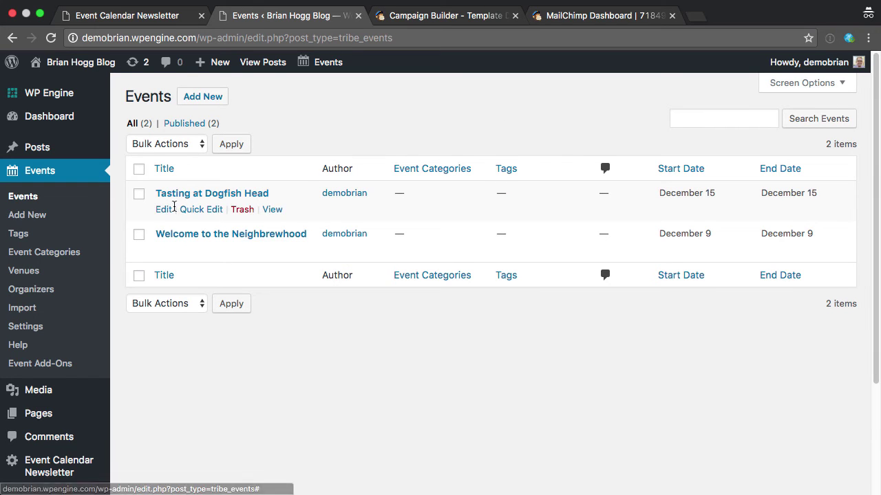
# Add the tag 'featured' to the Tasting at Dogfish Head event and update it.
pyautogui.click(163, 211)
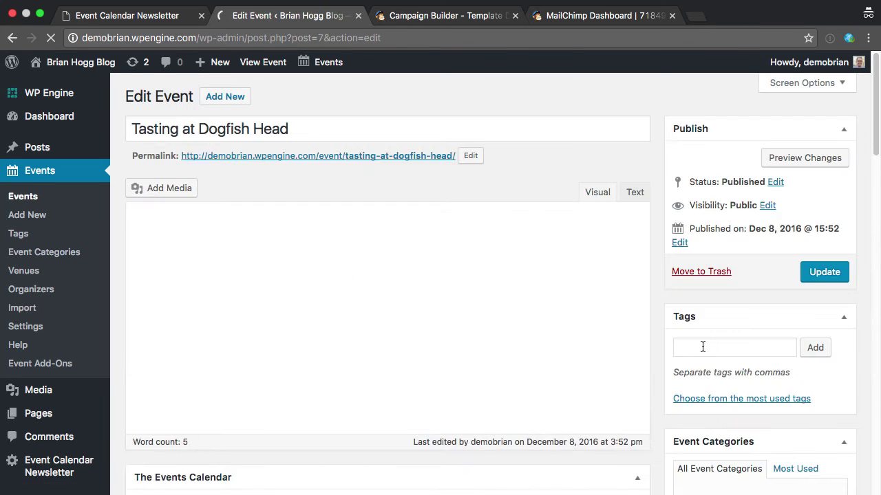
pyautogui.click(702, 347)
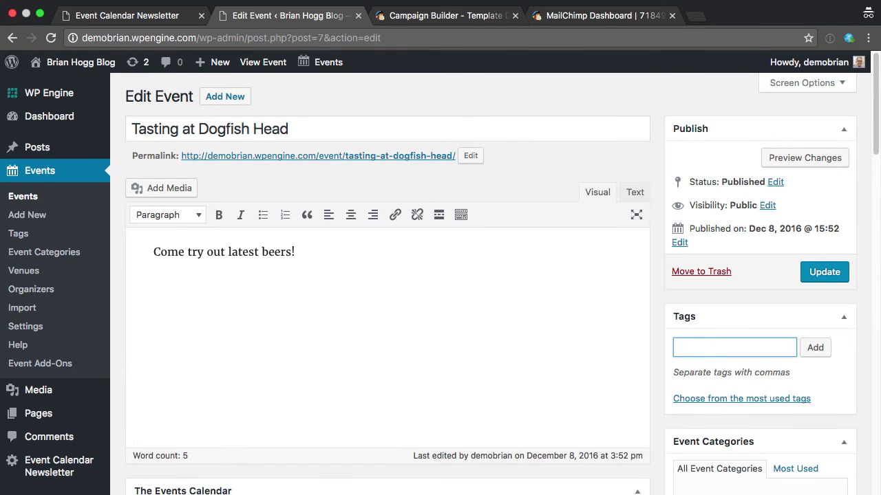
pyautogui.write('featured')
pyautogui.click(813, 350)
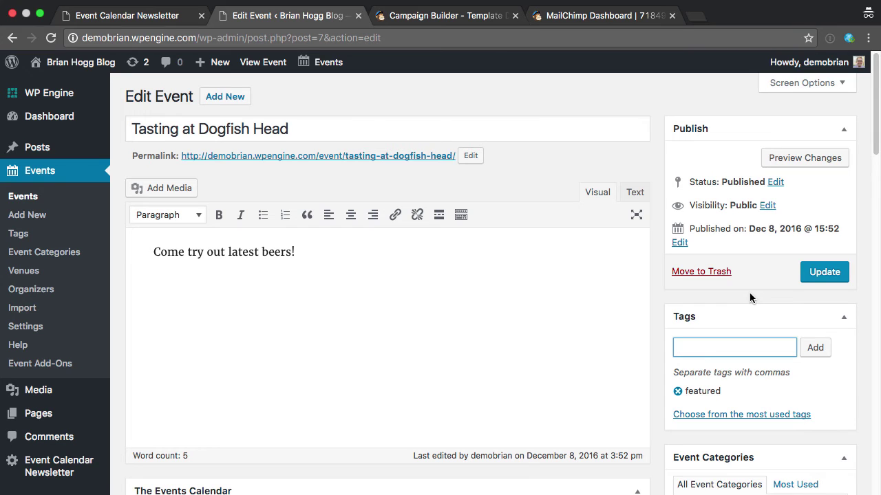
pyautogui.click(815, 273)
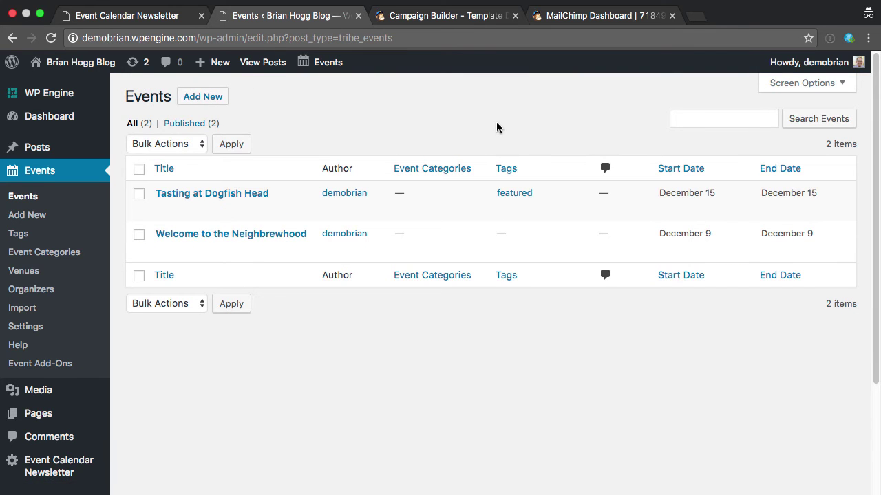
# In Event Calendar Newsletter, set Future Events to Use to 2 weeks and generate formatted events.
pyautogui.scroll(-1, 496, 128)
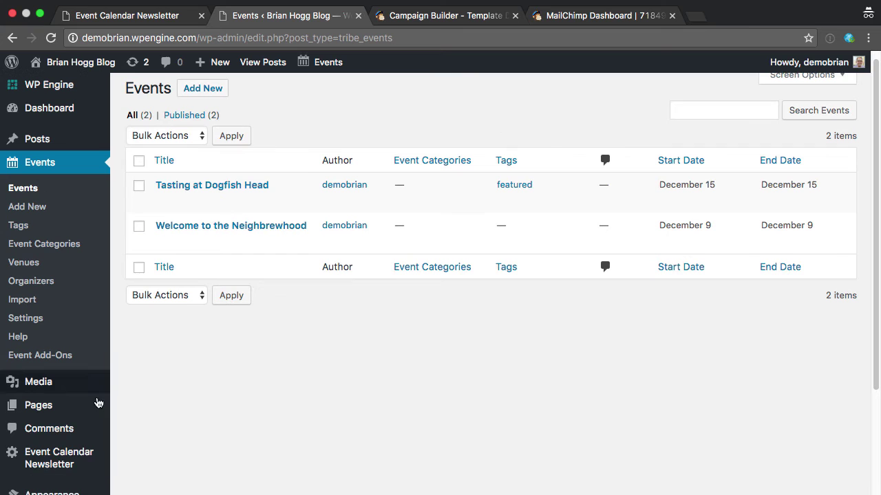
pyautogui.click(68, 460)
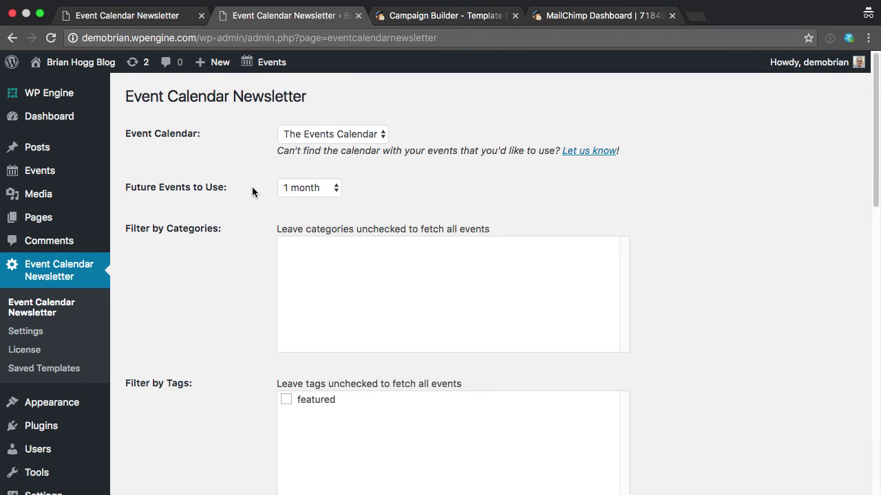
pyautogui.click(318, 188)
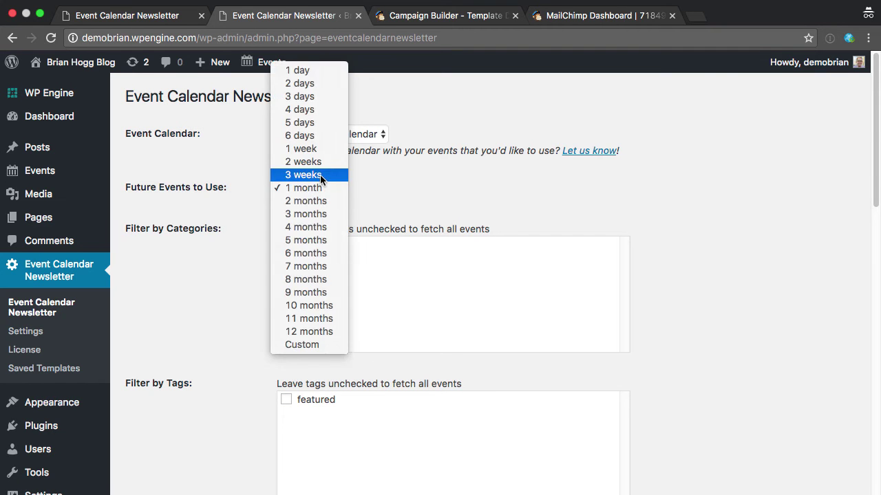
pyautogui.click(319, 163)
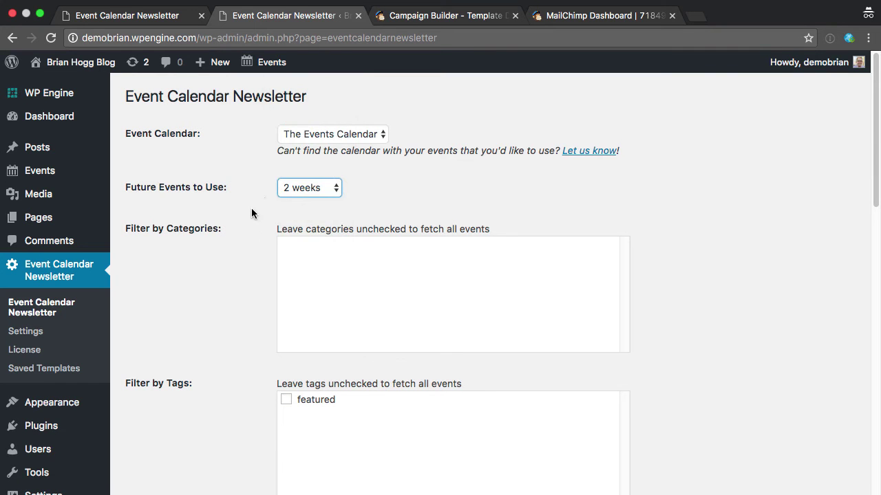
pyautogui.scroll(-3, 257, 226)
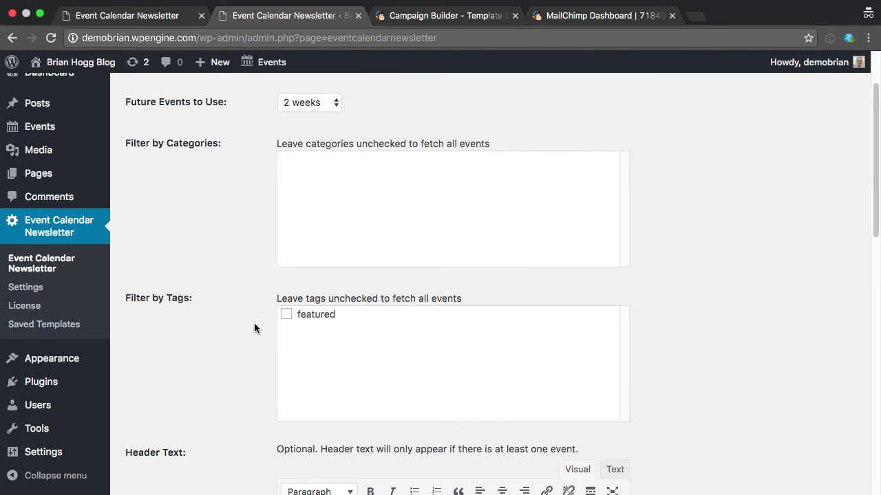
pyautogui.scroll(-5, 258, 323)
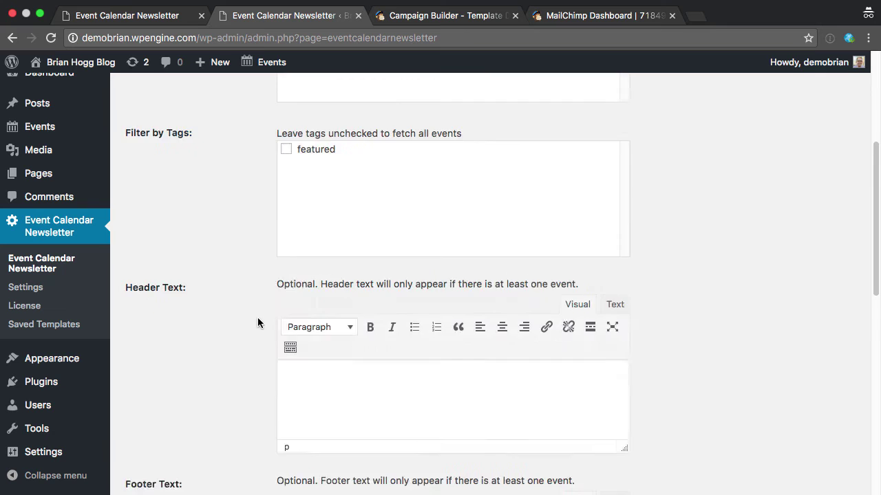
pyautogui.scroll(-15, 258, 323)
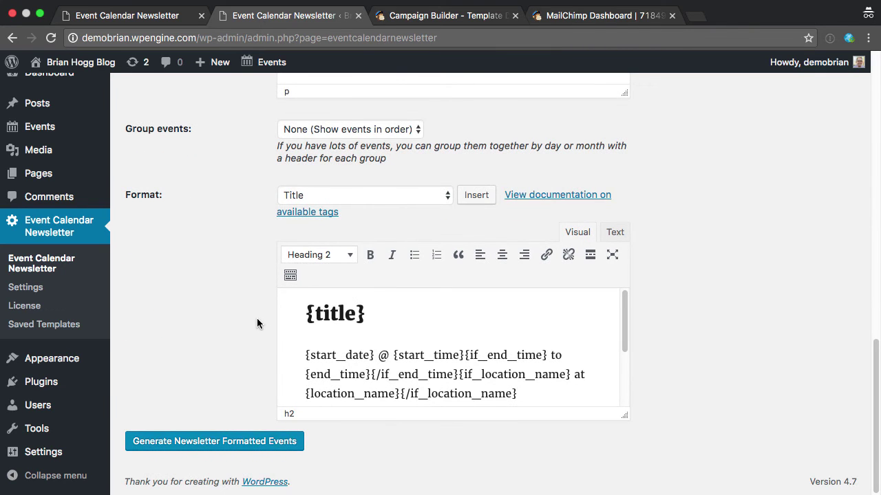
pyautogui.click(218, 443)
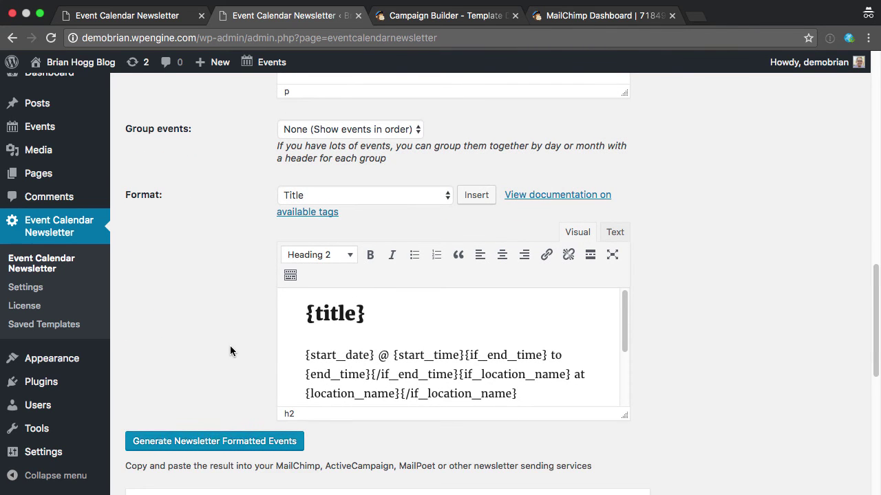
pyautogui.scroll(-13, 230, 346)
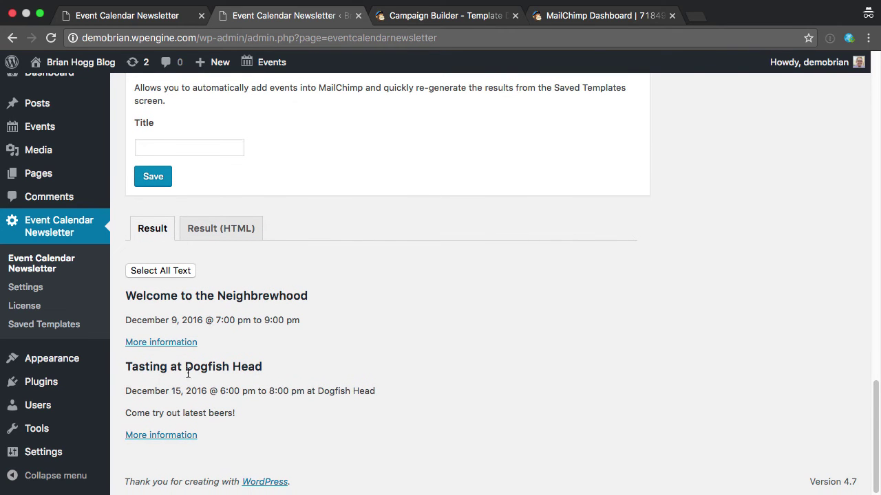
pyautogui.scroll(15, 441, 357)
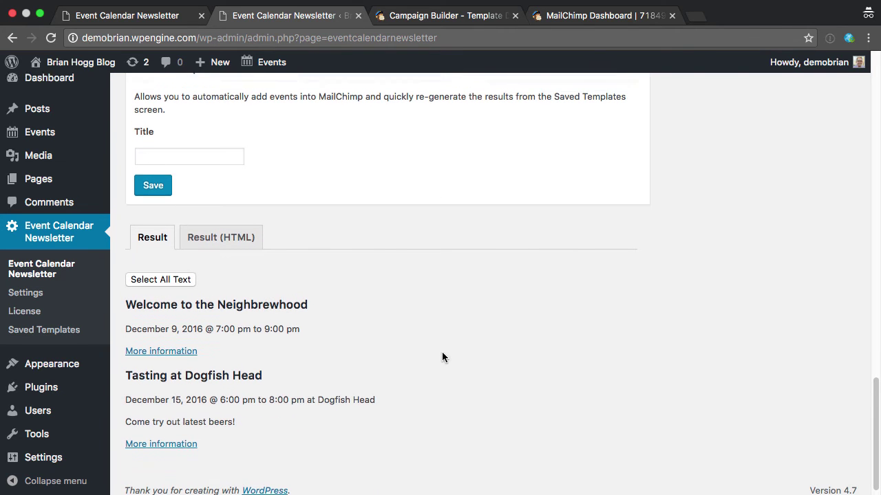
# Filter to events tagged 'featured' and regenerate the event list.
pyautogui.click(304, 295)
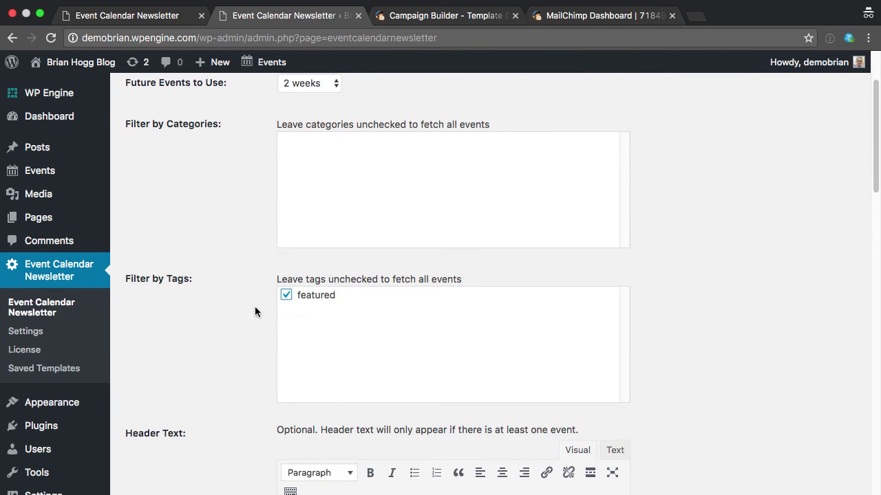
pyautogui.scroll(-10, 227, 319)
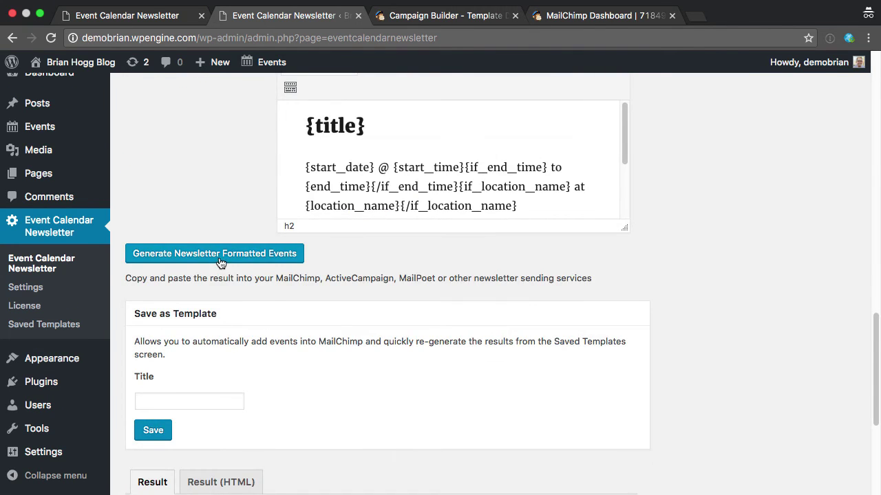
pyautogui.click(219, 256)
pyautogui.scroll(-5, 667, 296)
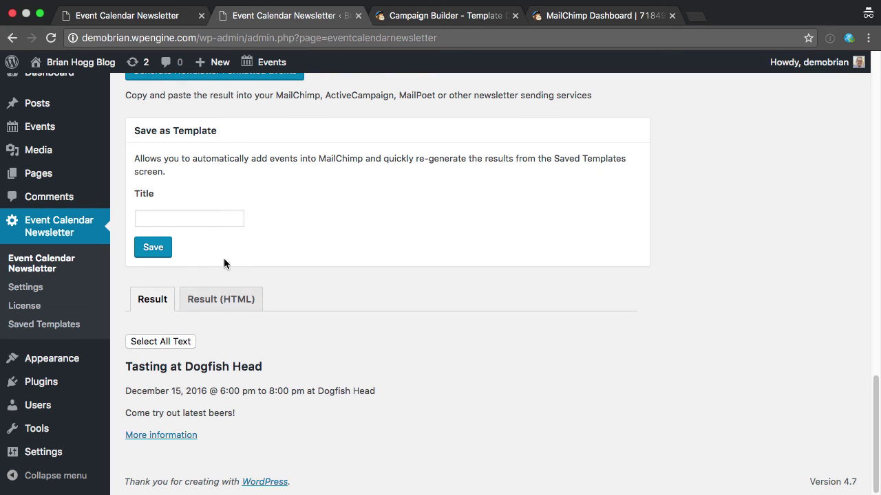
# Save the result as the template 'Featured Events Next Two Weeks'.
pyautogui.click(210, 219)
pyautogui.write('F')
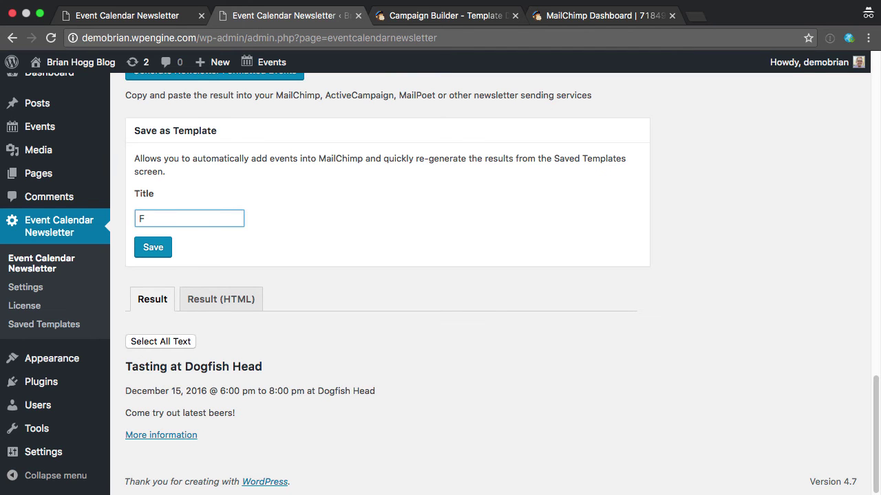
pyautogui.write('eatured Events Nex')
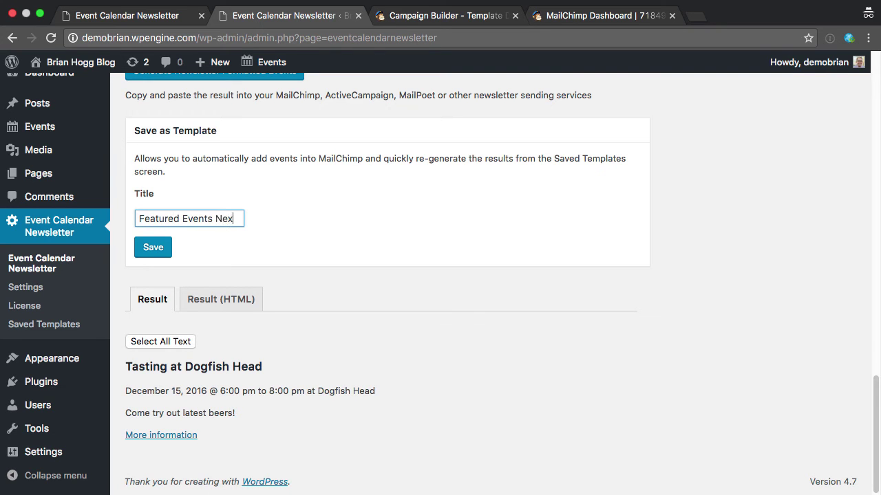
pyautogui.write('t Two Weeks')
pyautogui.click(155, 249)
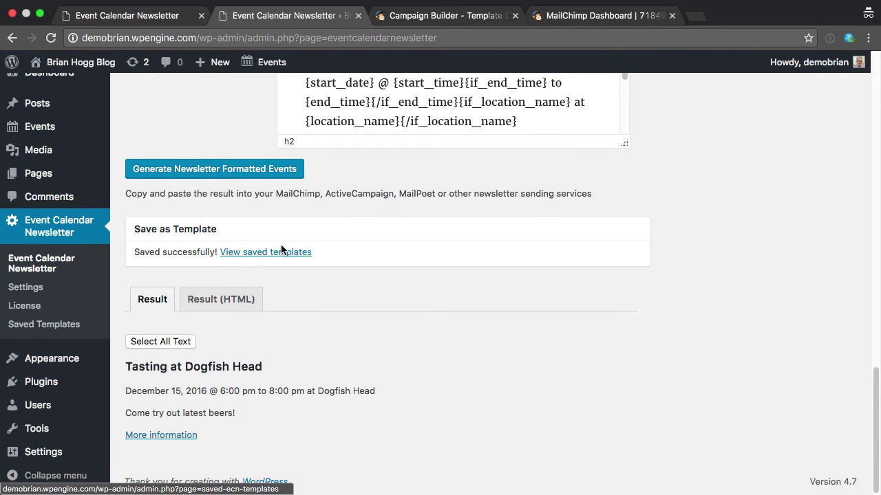
# Copy the template's FEEDBLOCK merge tag from Saved Templates, then switch to MailChimp's campaign builder.
pyautogui.click(280, 251)
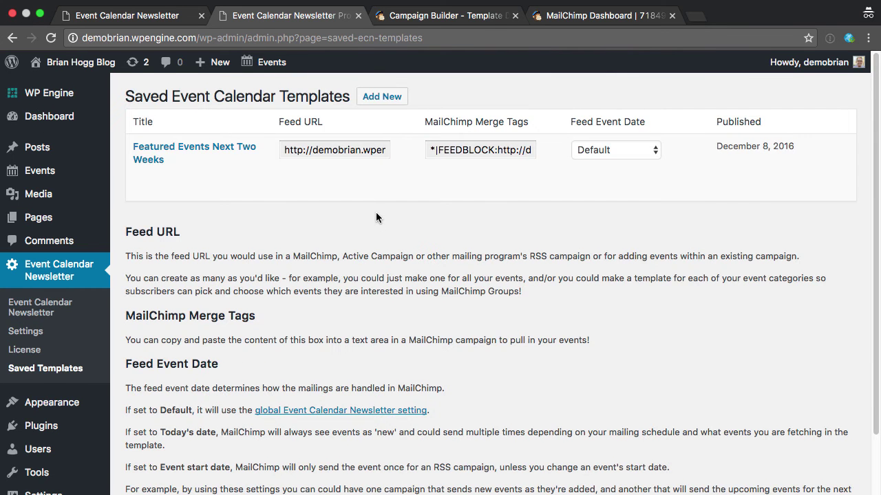
pyautogui.moveTo(266, 155)
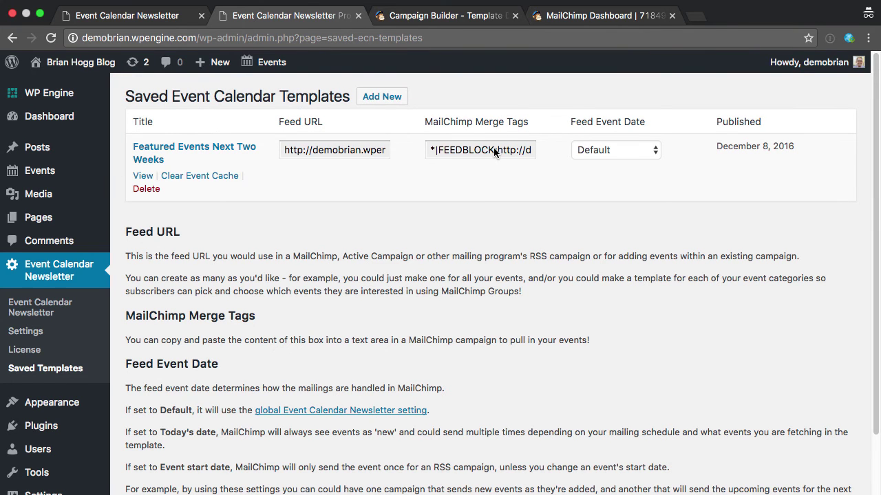
pyautogui.click(494, 150)
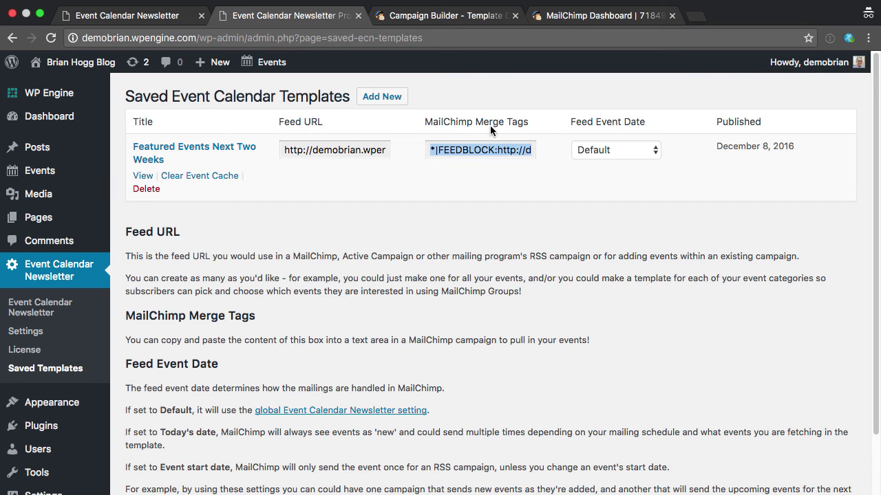
pyautogui.click(442, 17)
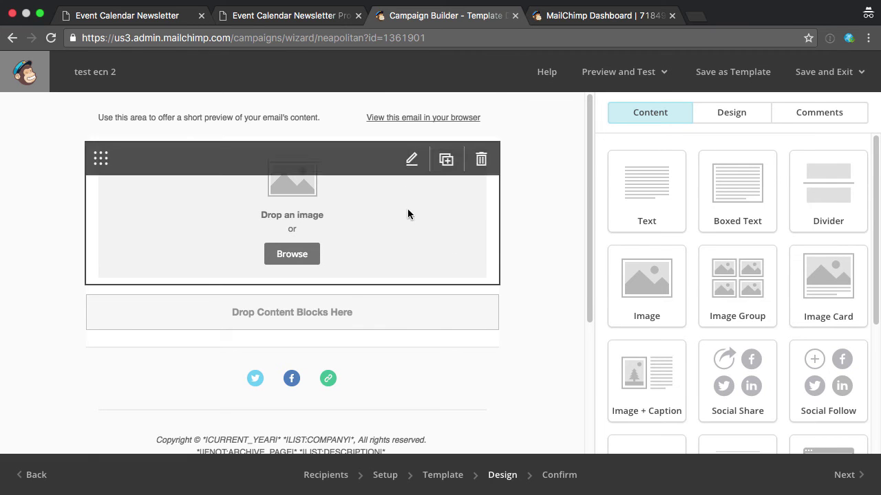
# Add a text block under the image, paste the FEEDBLOCK tag over its placeholder, and save.
pyautogui.moveTo(649, 199); pyautogui.dragTo(330, 297)
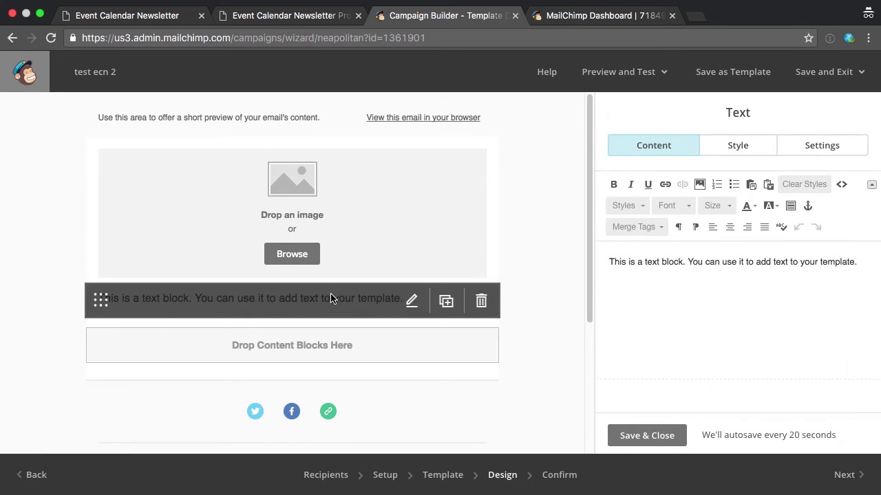
pyautogui.moveTo(866, 263); pyautogui.dragTo(604, 251)
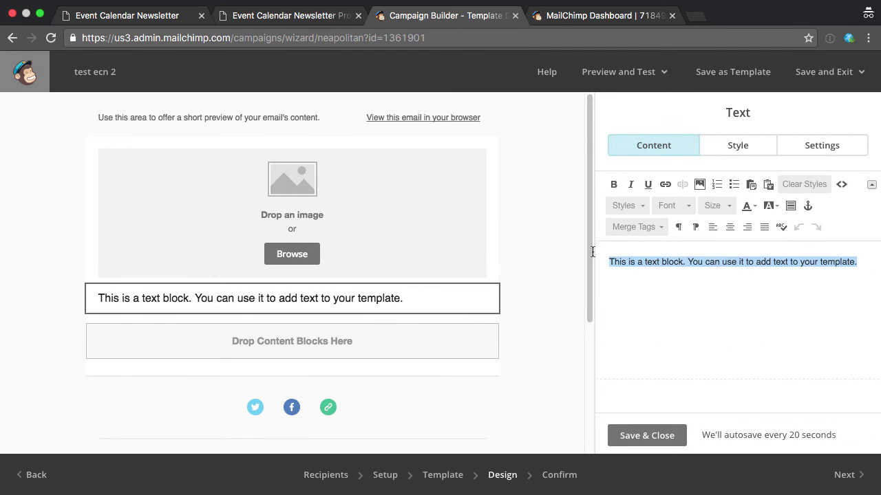
pyautogui.write('*|FEEDBLOCK:http://demobrian.wpengine.com/ecn/featured-events-next-two-weeks/|**|FEEDITEMS:[$count=100]|**|FEEDITEM:CONTENT_FULL|**|END:FEEDITEMS|**|END:FEEDBLOCK|*')
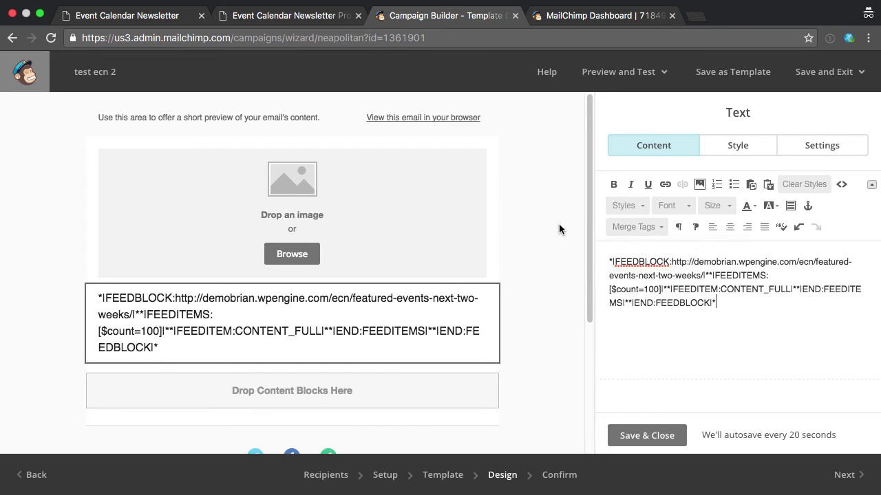
pyautogui.click(636, 436)
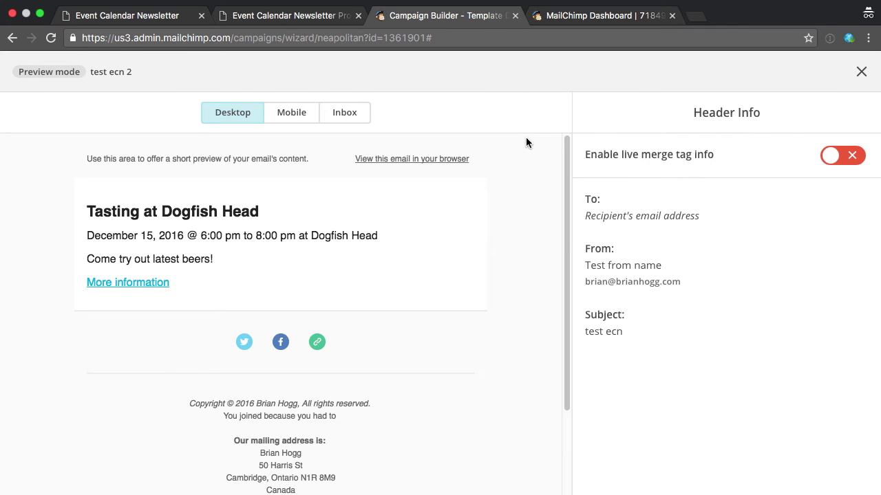
# Return to the Saved Event Calendar Templates page in WordPress.
pyautogui.hotkey('ctrl', 'shift', 'Tab')
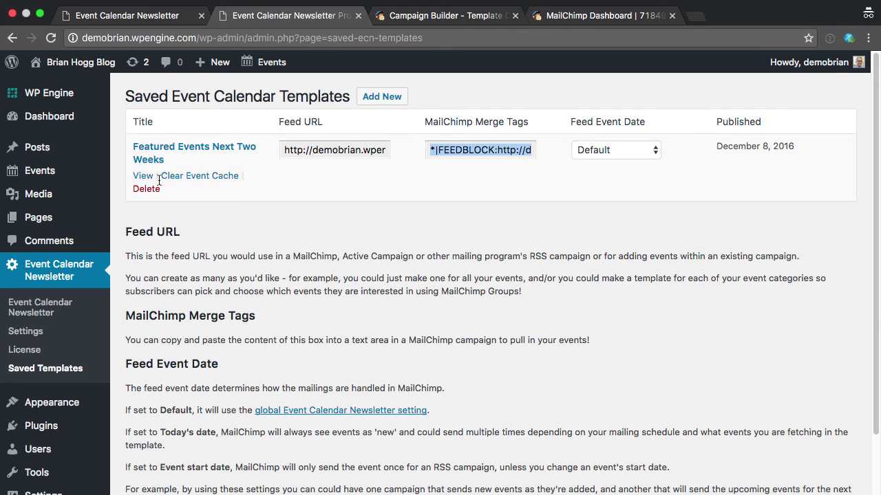
# Open the Featured Events Next Two Weeks template and delete its title, date and location lines.
pyautogui.click(143, 175)
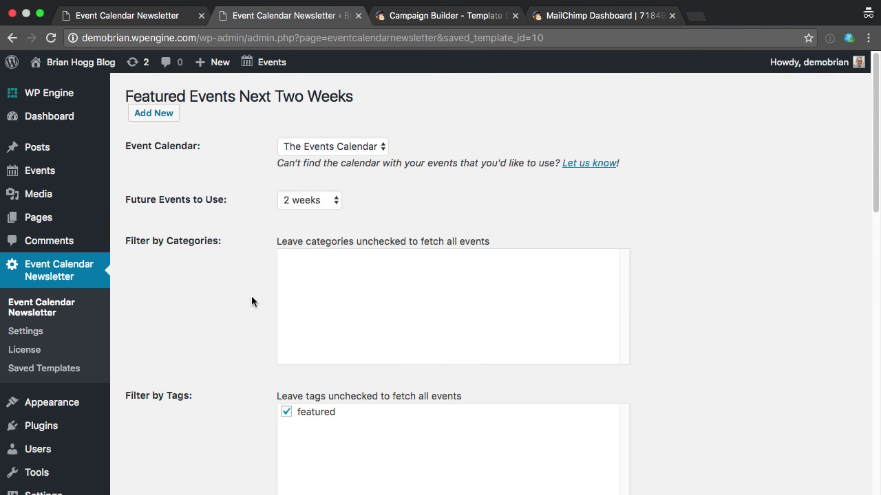
pyautogui.scroll(-10, 251, 301)
pyautogui.scroll(-5, 251, 301)
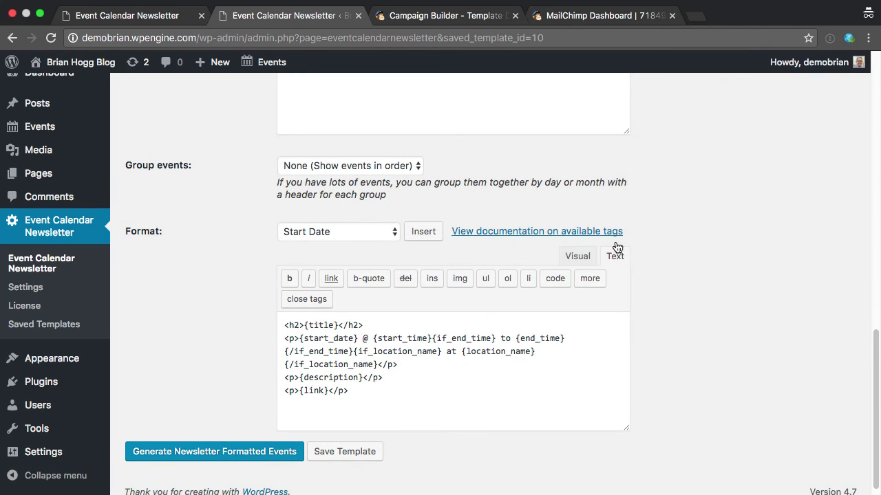
pyautogui.click(572, 256)
pyautogui.scroll(-3, 562, 351)
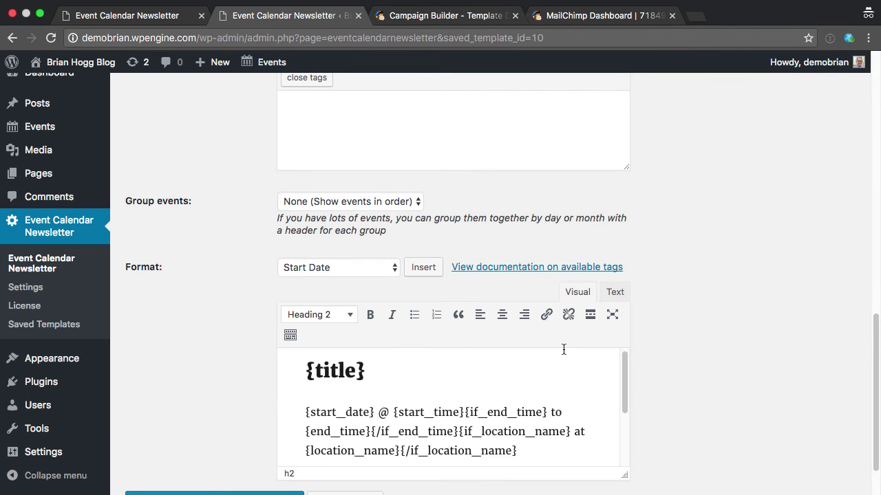
pyautogui.moveTo(390, 401); pyautogui.dragTo(316, 298)
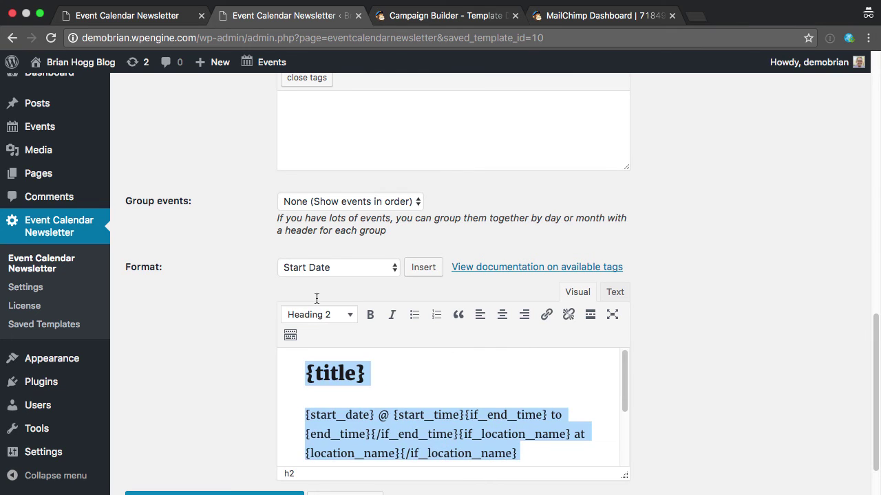
pyautogui.press('BackSpace')
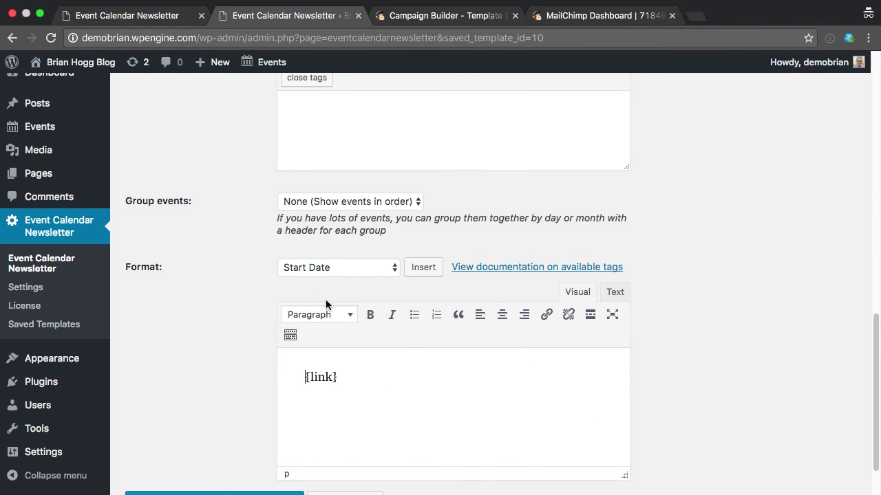
# Insert the Event Image field before {link}, placing {link} in its own paragraph.
pyautogui.click(337, 271)
pyautogui.scroll(-4, 336, 388)
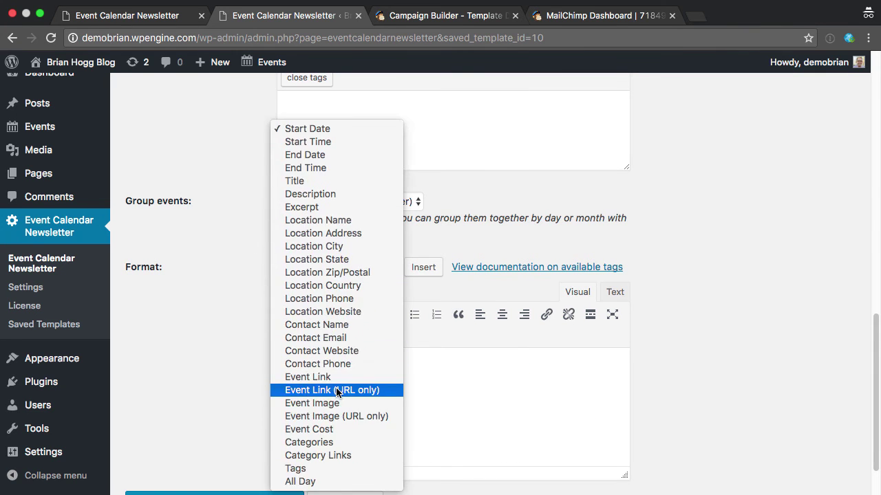
pyautogui.click(336, 404)
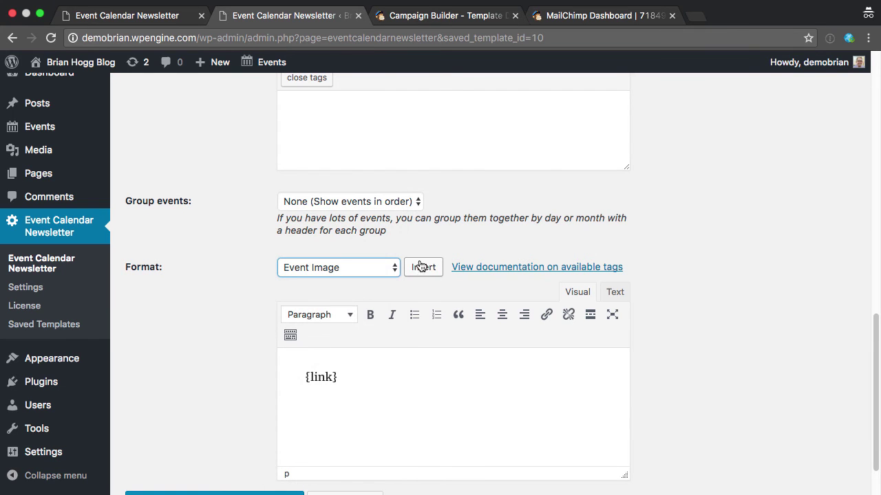
pyautogui.click(421, 267)
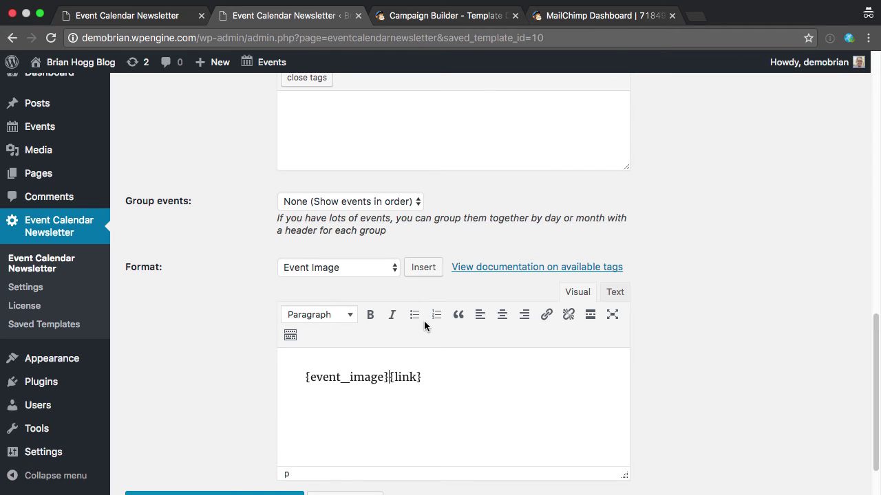
pyautogui.press('Return')
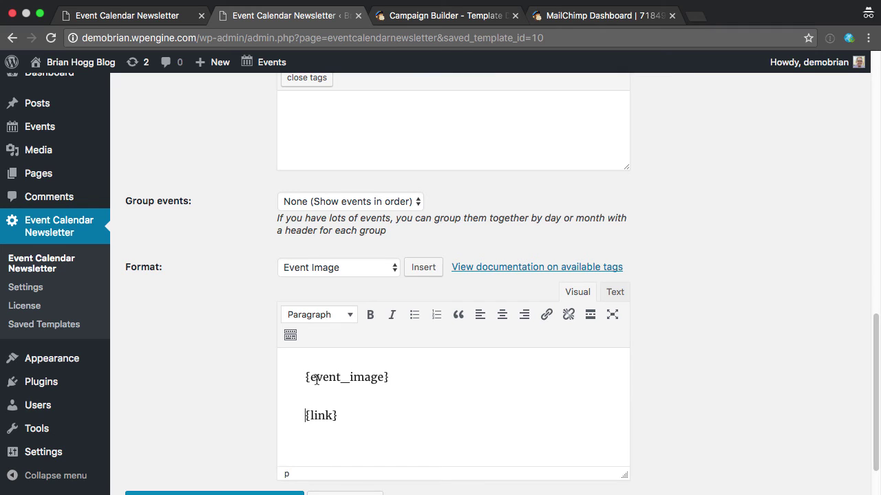
# In HTML source, remove the empty heading tags and wrap {event_image} in a link to {link_url}.
pyautogui.click(615, 293)
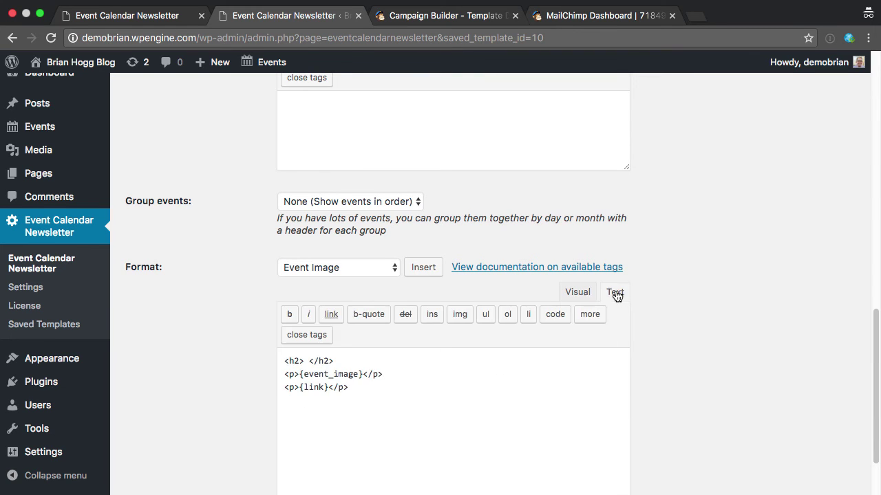
pyautogui.moveTo(335, 363); pyautogui.dragTo(242, 353)
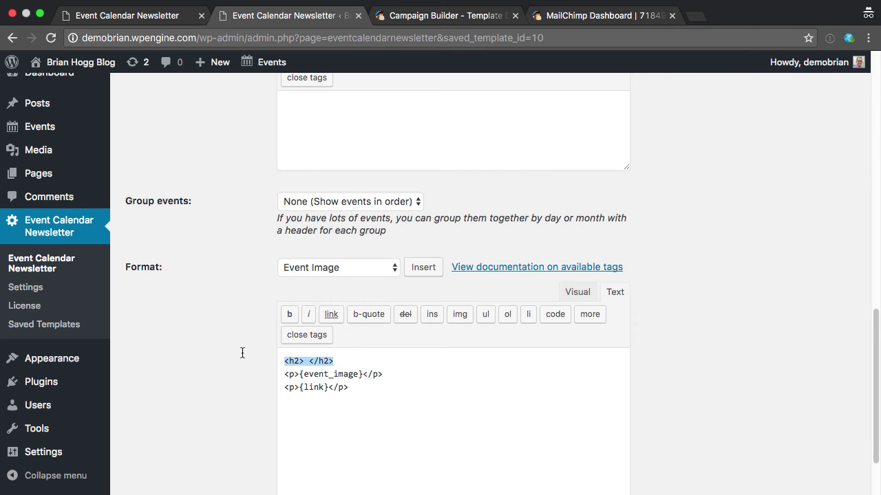
pyautogui.press('BackSpace')
pyautogui.press('Delete')
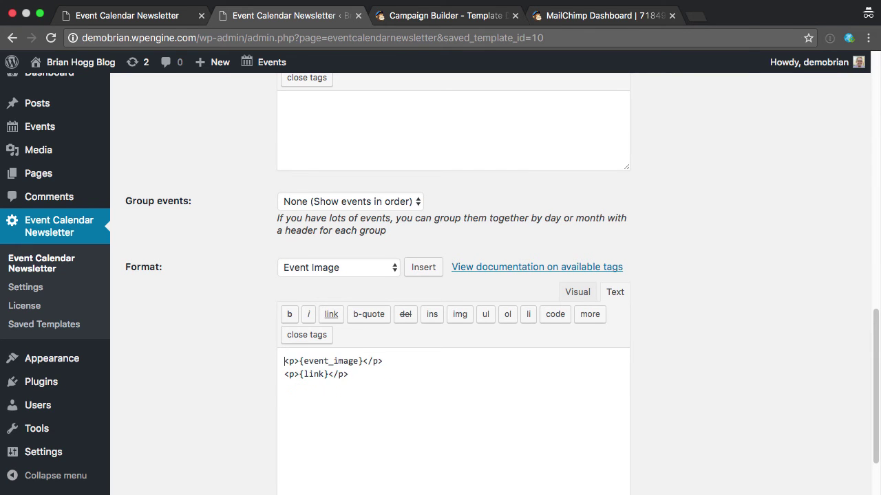
pyautogui.write('<a href=')
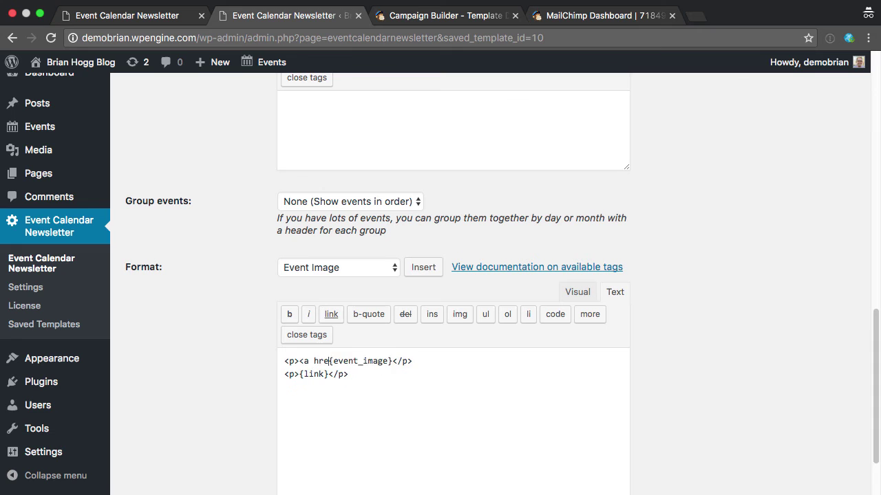
pyautogui.moveTo(339, 361); pyautogui.dragTo(363, 360)
pyautogui.press('BackSpace')
pyautogui.click(332, 314)
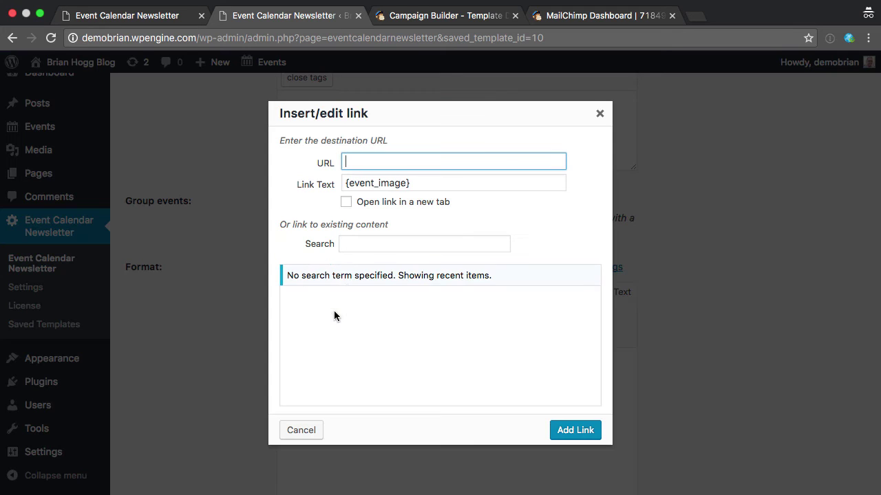
pyautogui.write('{l')
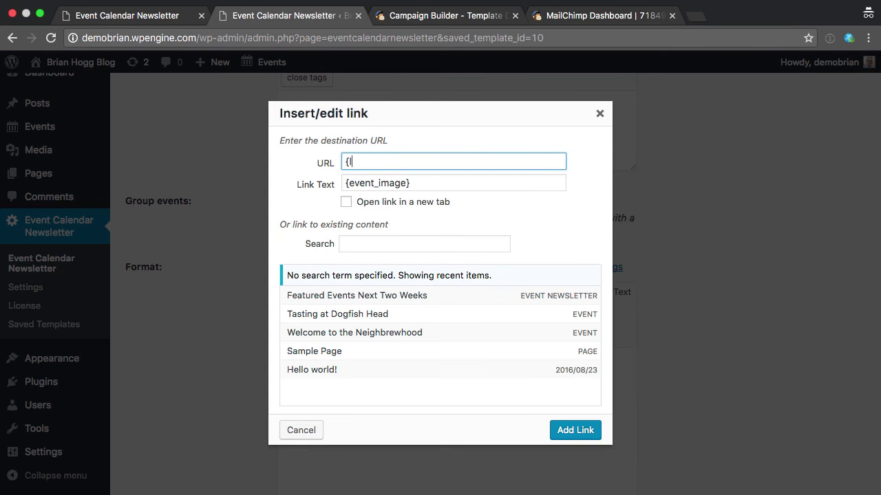
pyautogui.write('ink_url}')
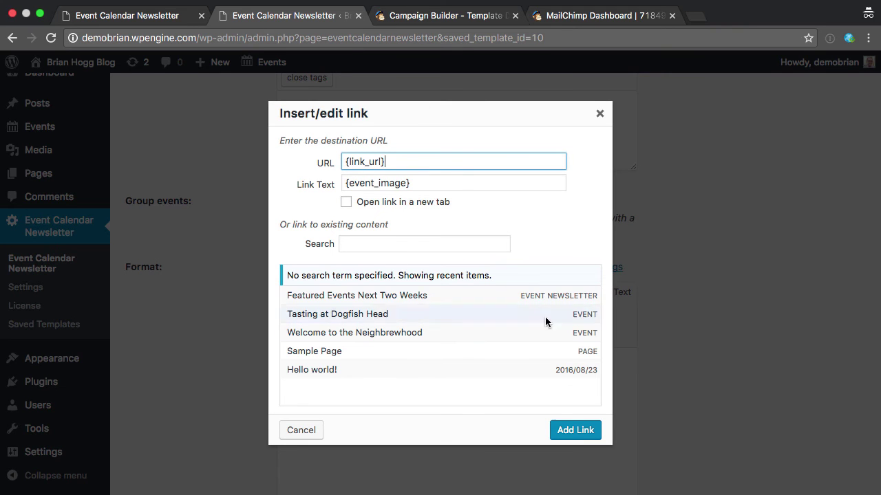
pyautogui.click(575, 432)
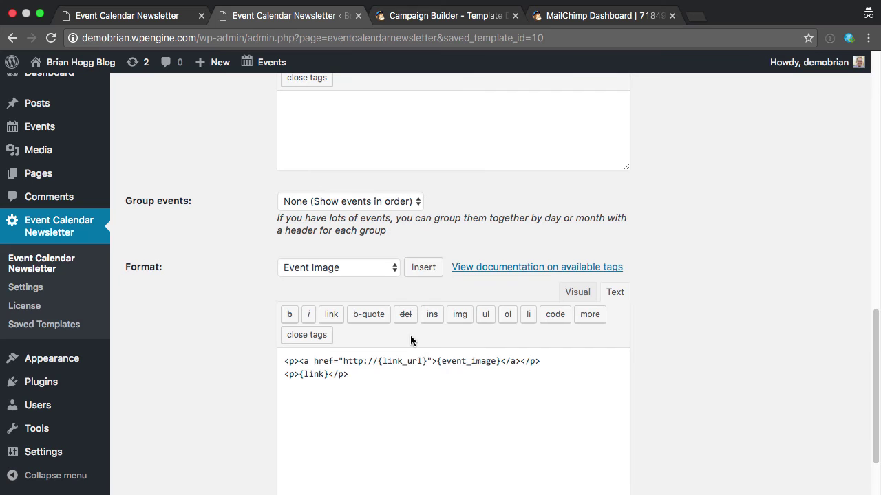
pyautogui.press('BackSpace')
pyautogui.press('BackSpace')
pyautogui.press('BackSpace')
pyautogui.press('BackSpace')
pyautogui.press('BackSpace')
pyautogui.press('BackSpace')
pyautogui.press('BackSpace')
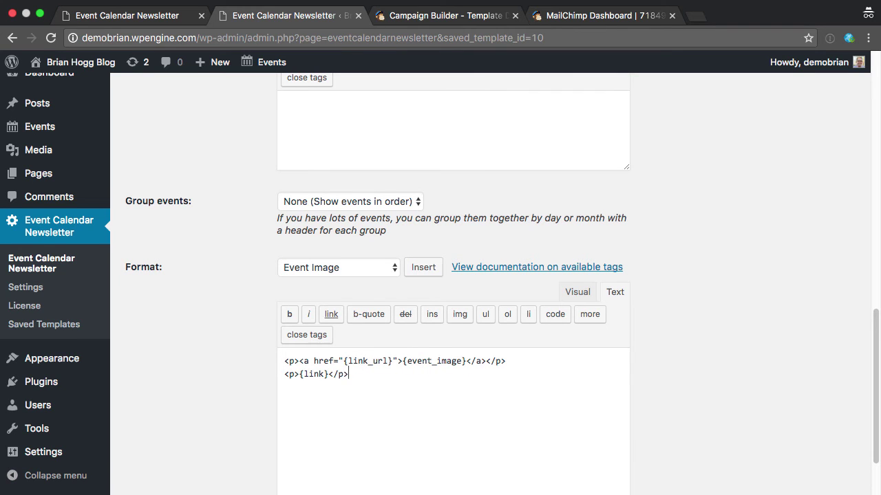
pyautogui.scroll(-2, 648, 356)
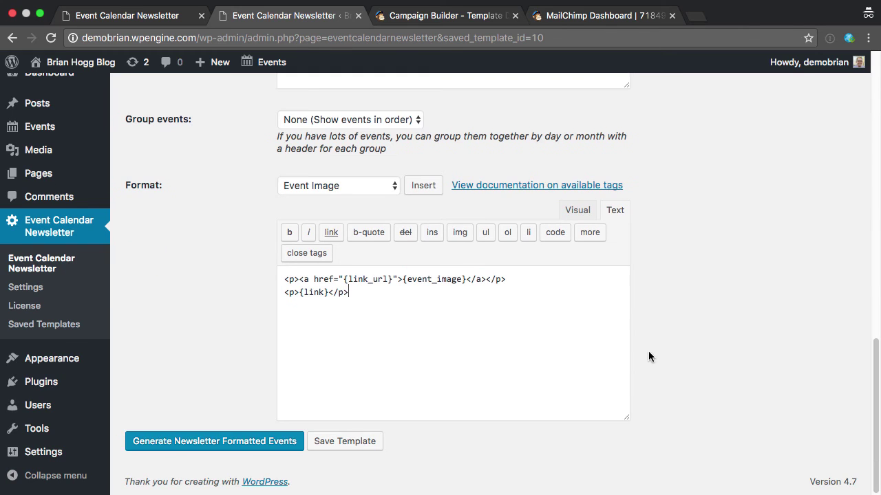
# Generate the formatted events to check the beer-tap image output, then save the template.
pyautogui.click(175, 441)
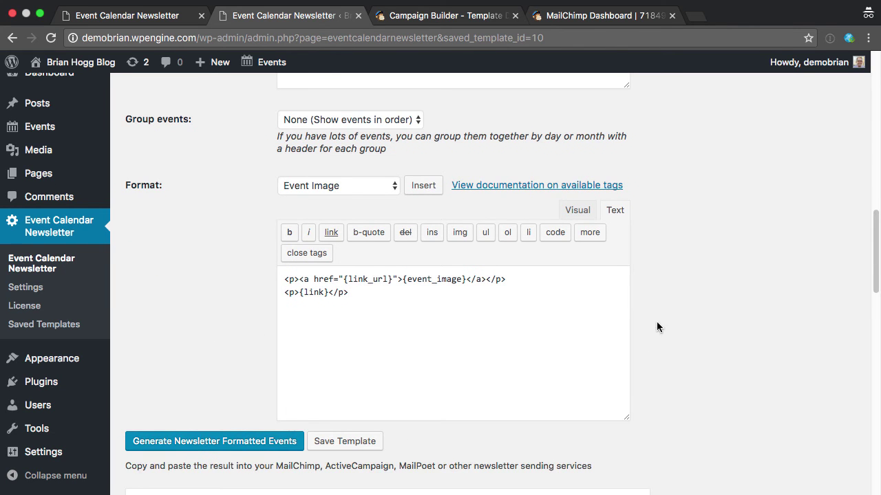
pyautogui.scroll(-10, 671, 321)
pyautogui.scroll(-9, 671, 322)
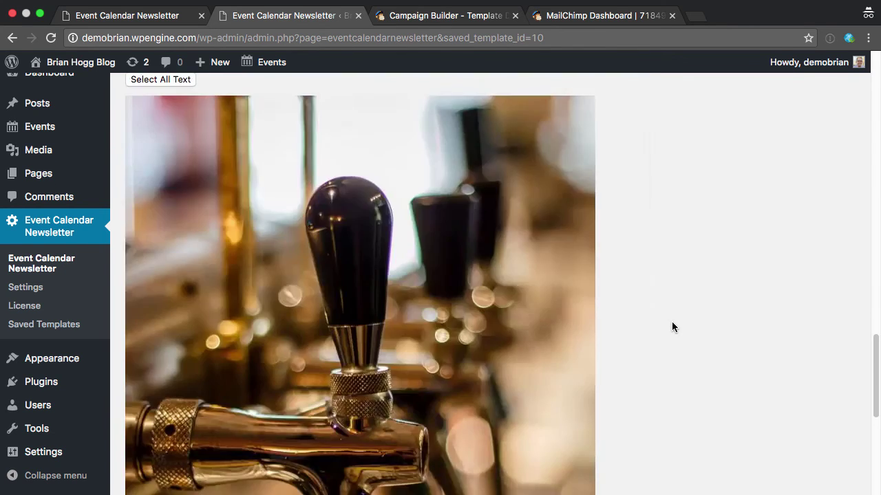
pyautogui.scroll(2, 672, 321)
pyautogui.scroll(12, 672, 321)
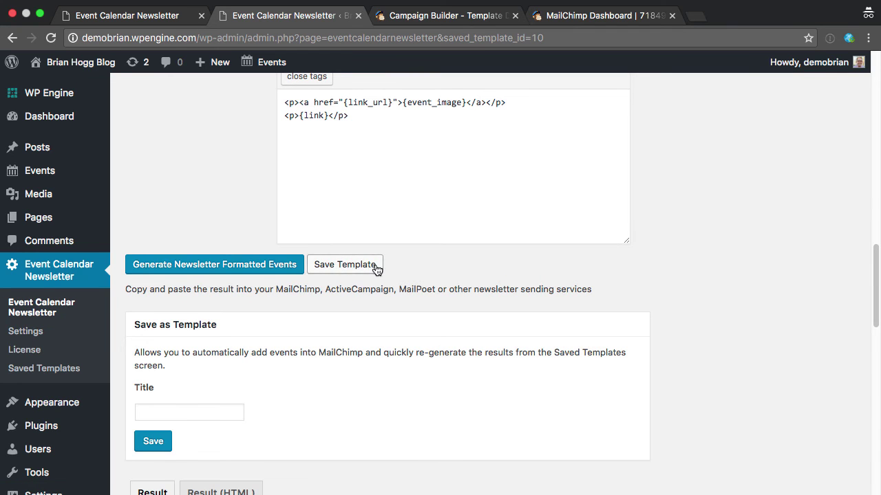
pyautogui.click(353, 268)
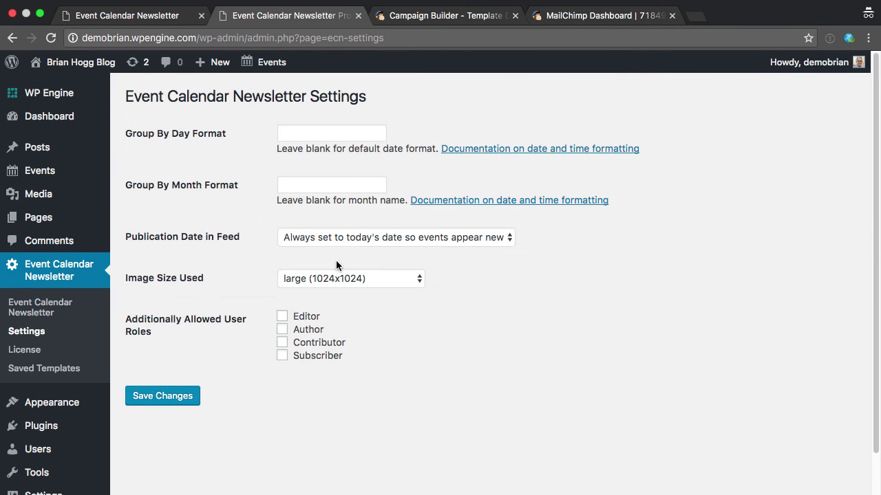
# Keep Image Size Used at large (1024x1024) in Settings.
pyautogui.click(337, 276)
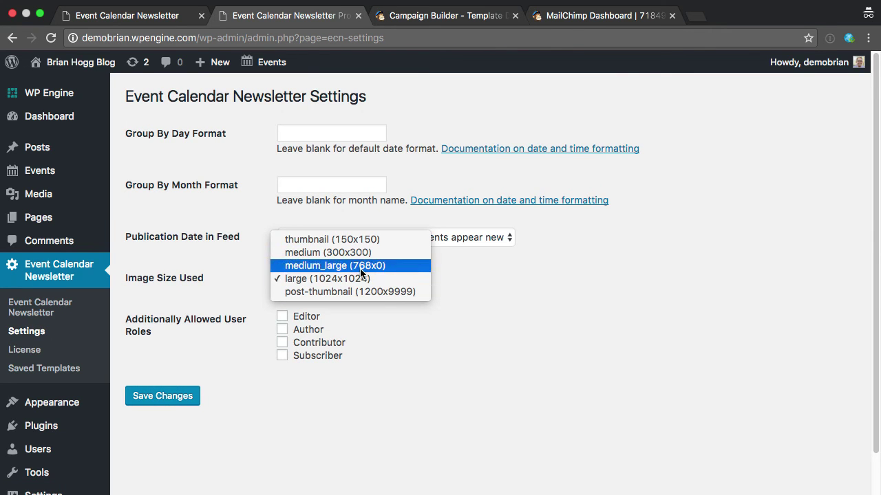
pyautogui.click(506, 285)
pyautogui.click(508, 281)
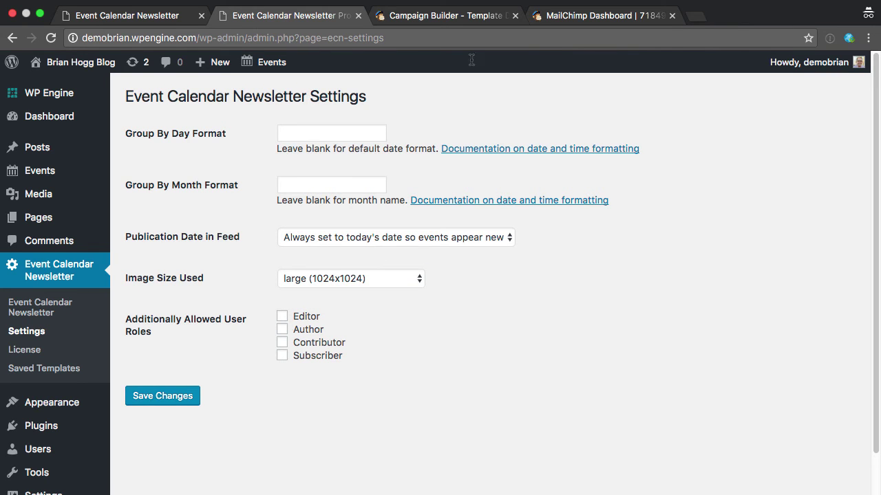
# Return to the MailChimp preview and turn on live merge tag info.
pyautogui.click(453, 19)
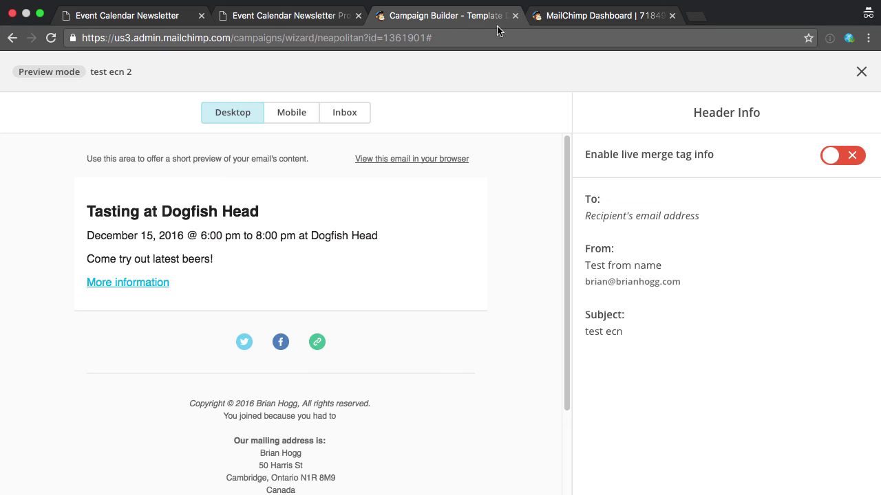
pyautogui.click(841, 155)
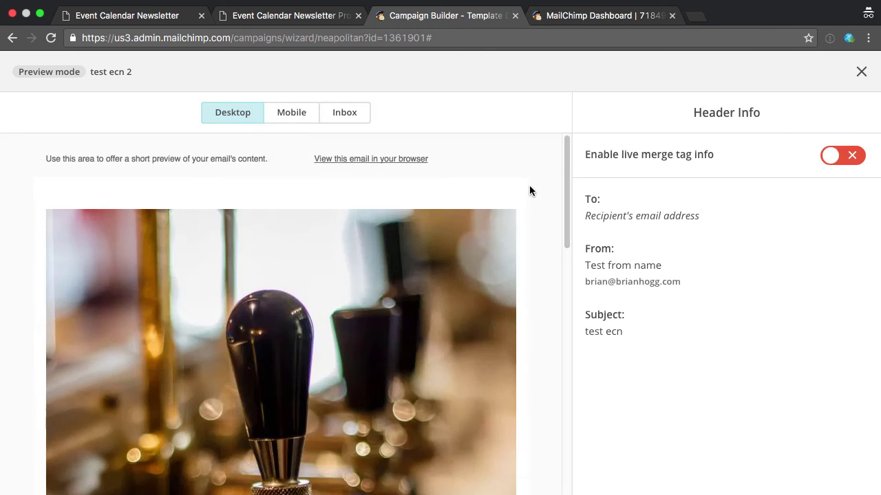
pyautogui.scroll(-3, 529, 191)
pyautogui.scroll(-5, 529, 191)
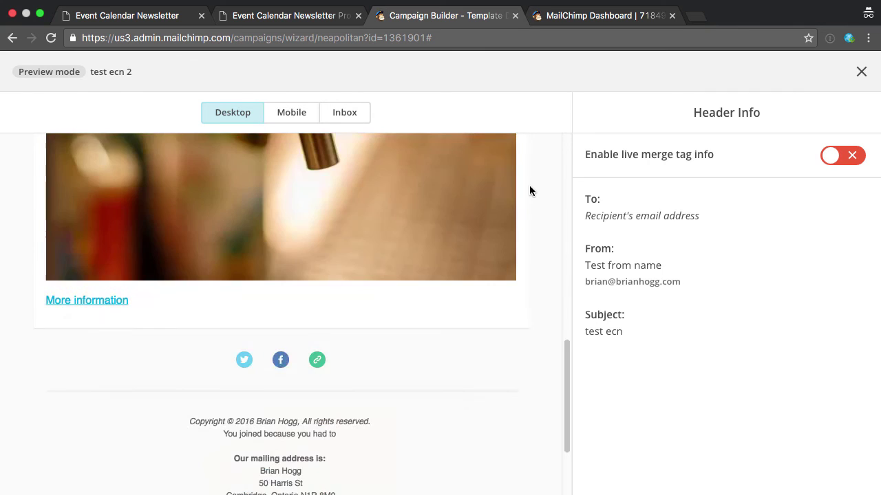
pyautogui.scroll(2, 359, 270)
# Open the event image's link in a new tab to see the Tasting at Dogfish Head page.
pyautogui.rightClick(308, 247)
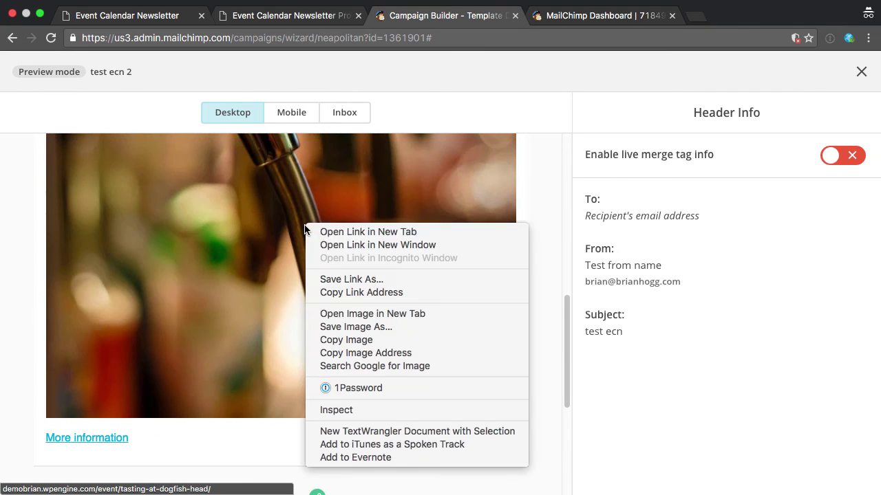
pyautogui.click(367, 232)
pyautogui.click(591, 15)
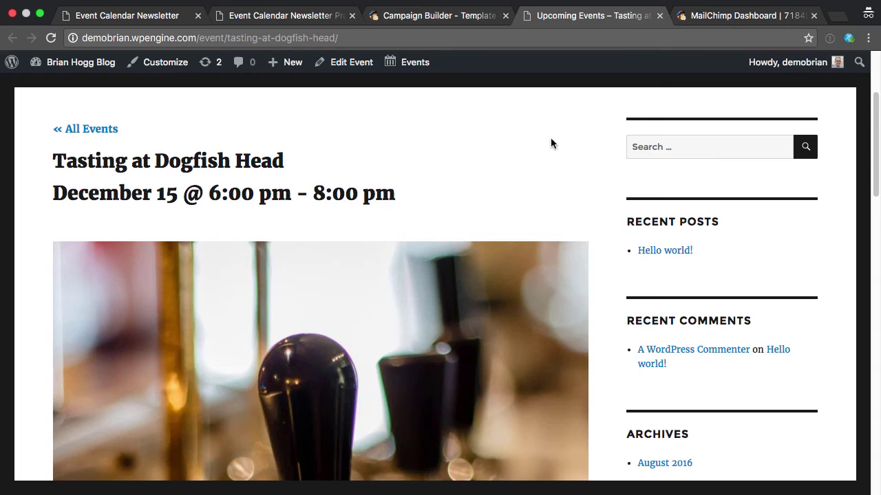
pyautogui.click(285, 15)
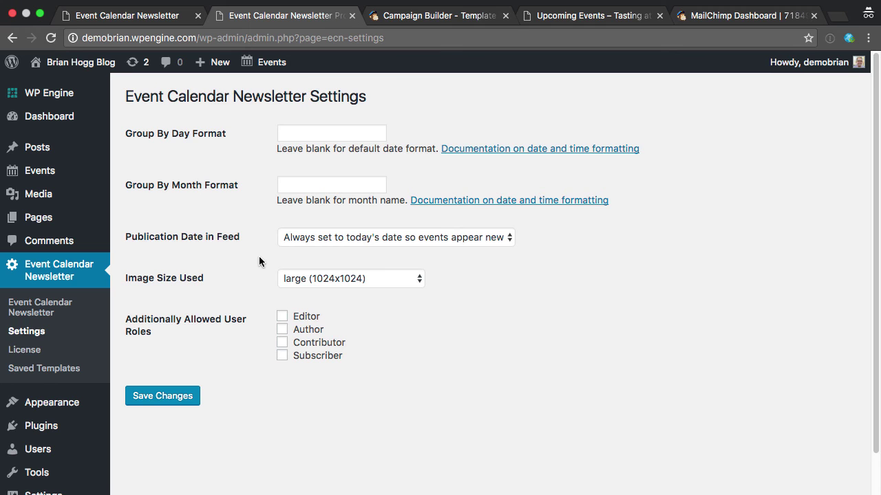
# Generate the newsletter-formatted events for the next 2 days in Event Calendar Newsletter.
pyautogui.click(57, 312)
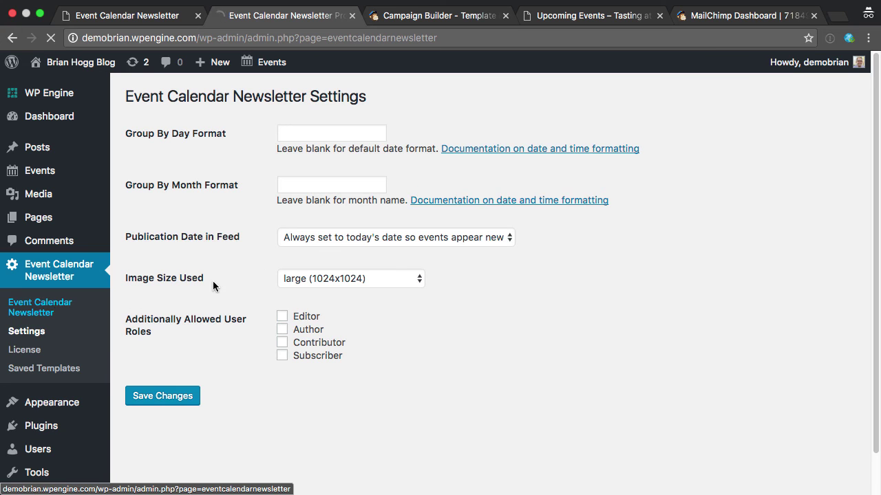
pyautogui.scroll(-3, 227, 268)
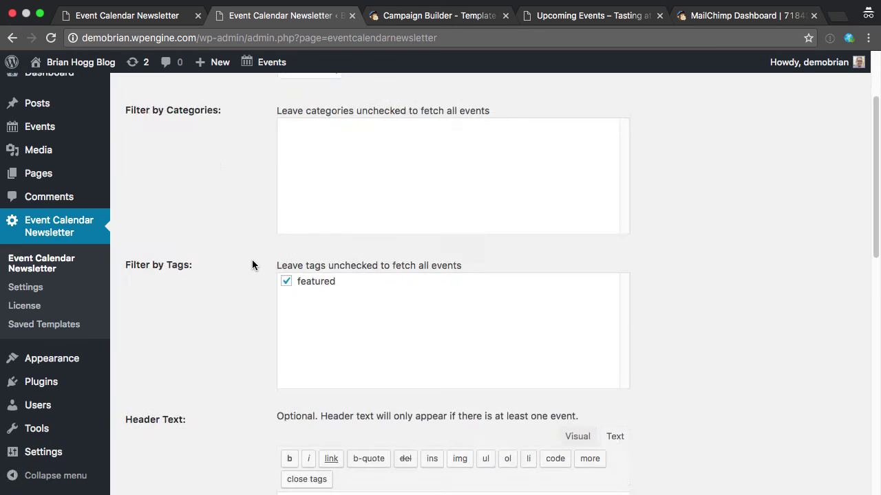
pyautogui.scroll(-3, 255, 260)
pyautogui.scroll(-5, 258, 256)
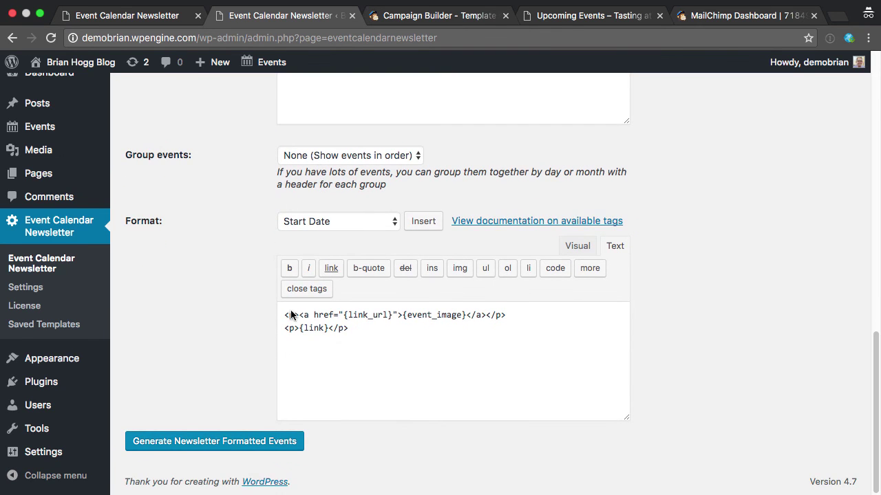
pyautogui.scroll(15, 235, 304)
pyautogui.click(312, 195)
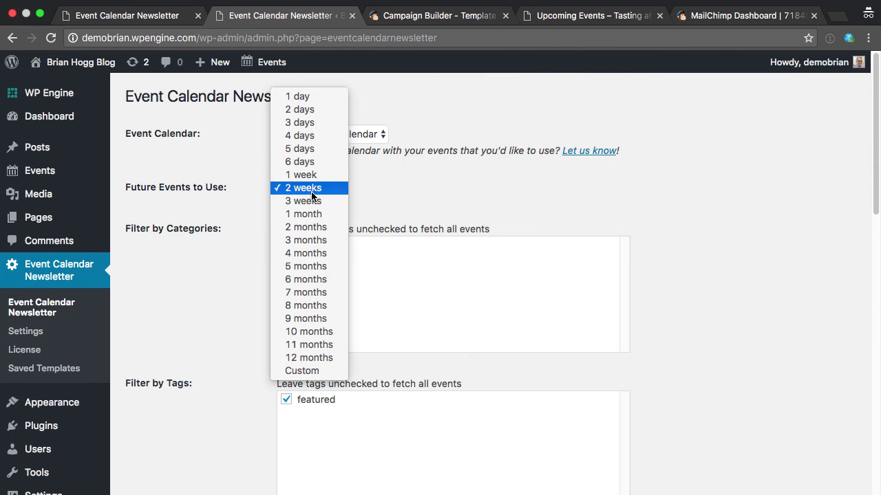
pyautogui.click(315, 111)
pyautogui.scroll(-15, 252, 272)
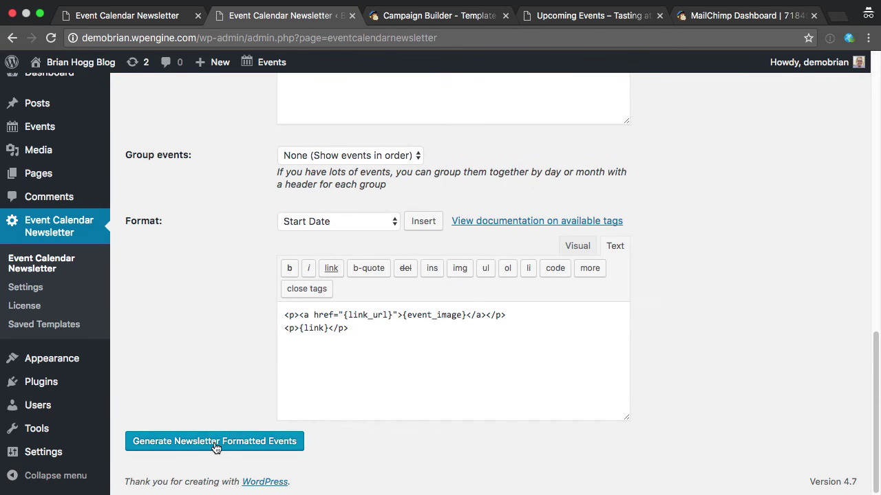
pyautogui.click(213, 444)
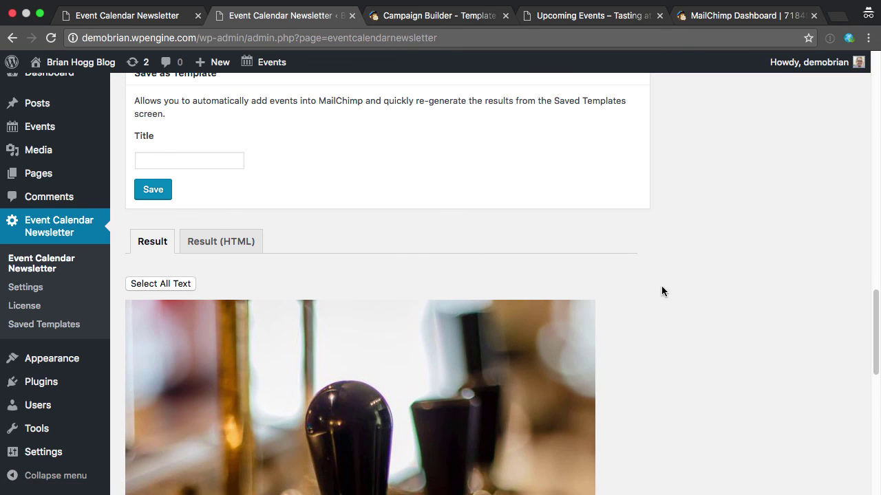
# Save them as the template 'Featured Events Next Two Days' and view the saved templates list.
pyautogui.scroll(3, 616, 320)
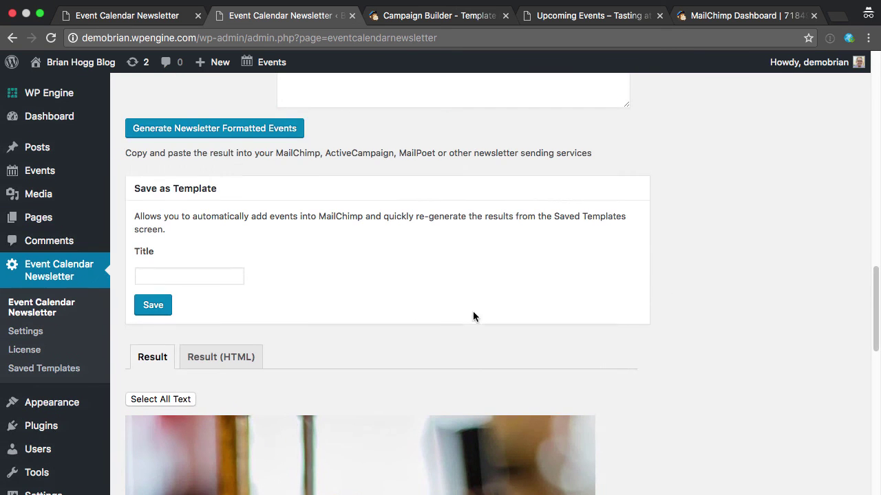
pyautogui.click(167, 279)
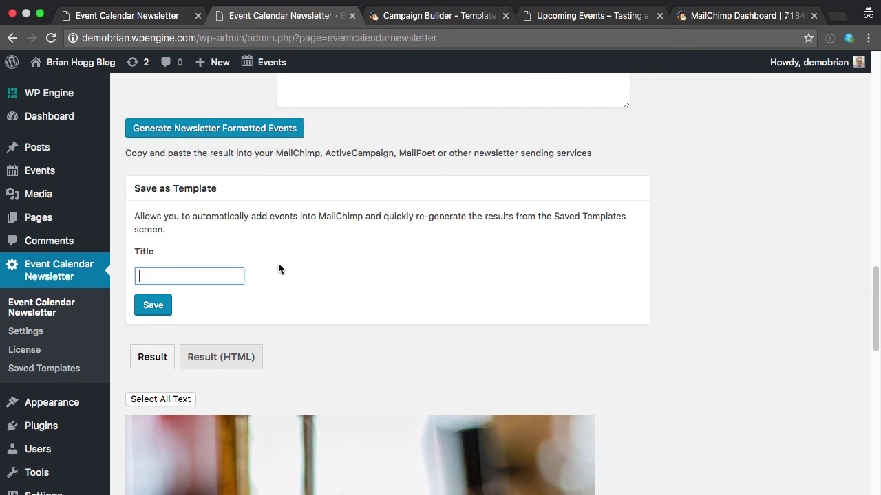
pyautogui.write('Featured Events Next')
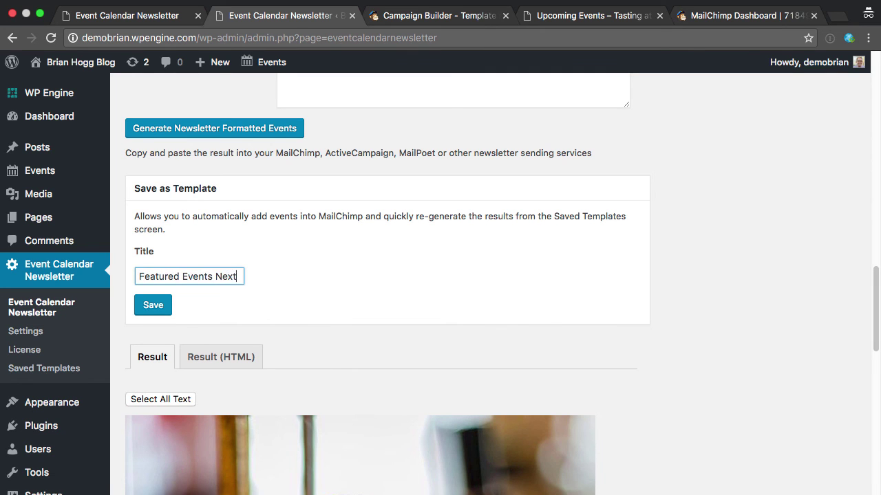
pyautogui.write(' Two Days')
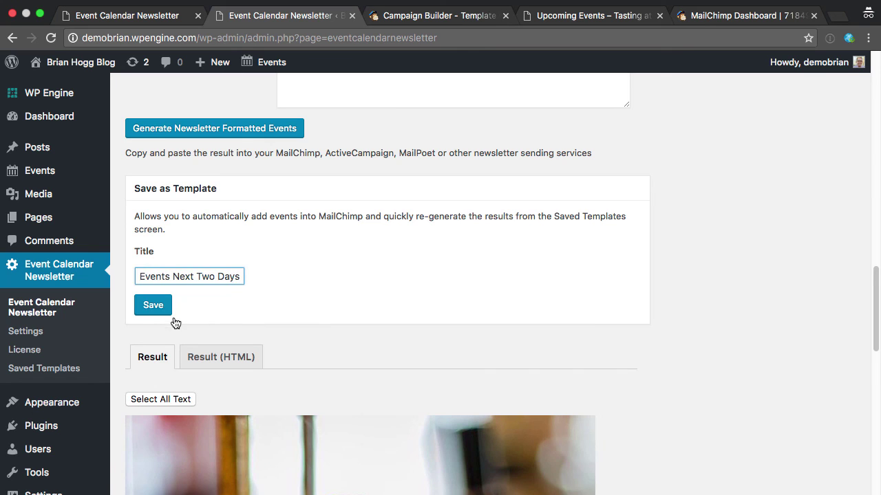
pyautogui.click(163, 309)
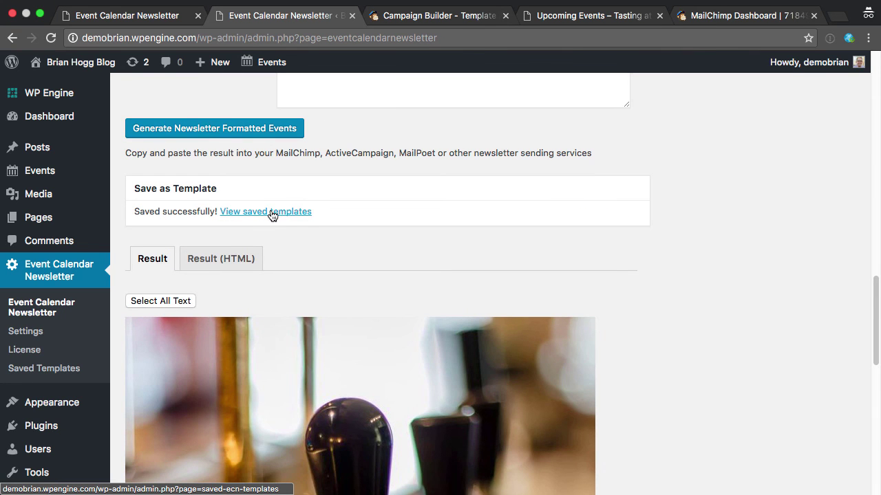
pyautogui.click(271, 215)
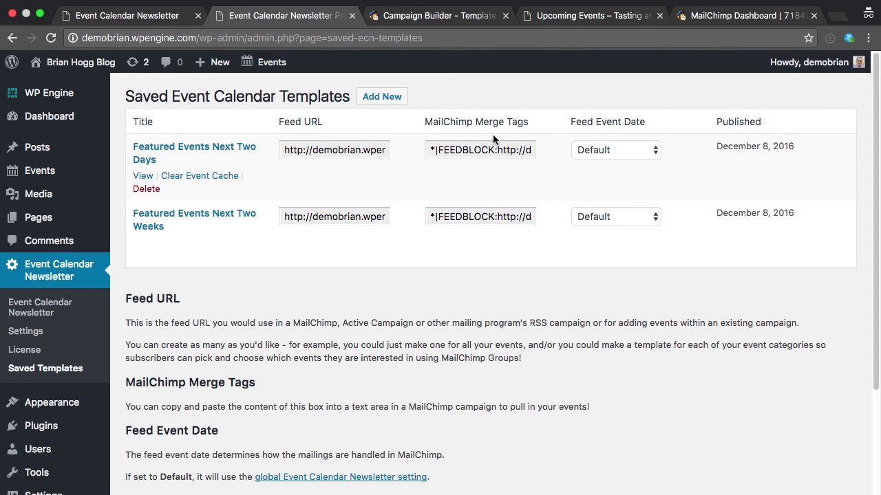
# Copy the two-day template's feed URL and start a new RSS campaign in MailChimp.
pyautogui.click(338, 153)
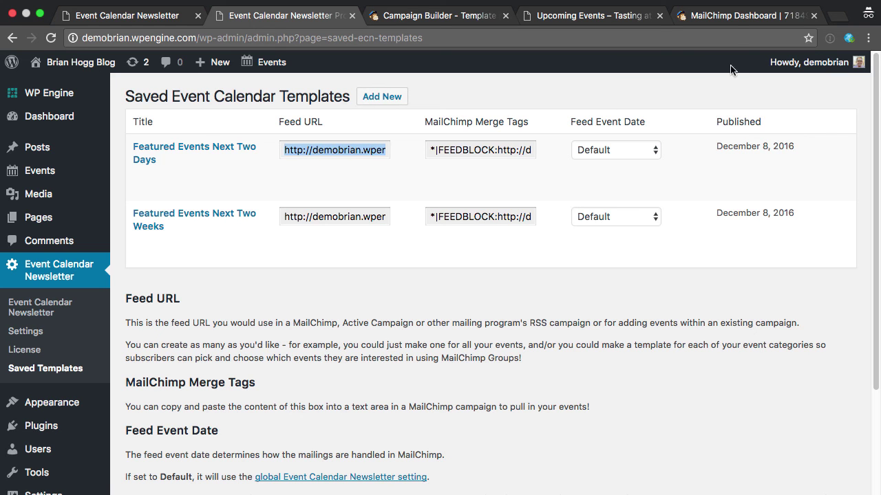
pyautogui.click(731, 19)
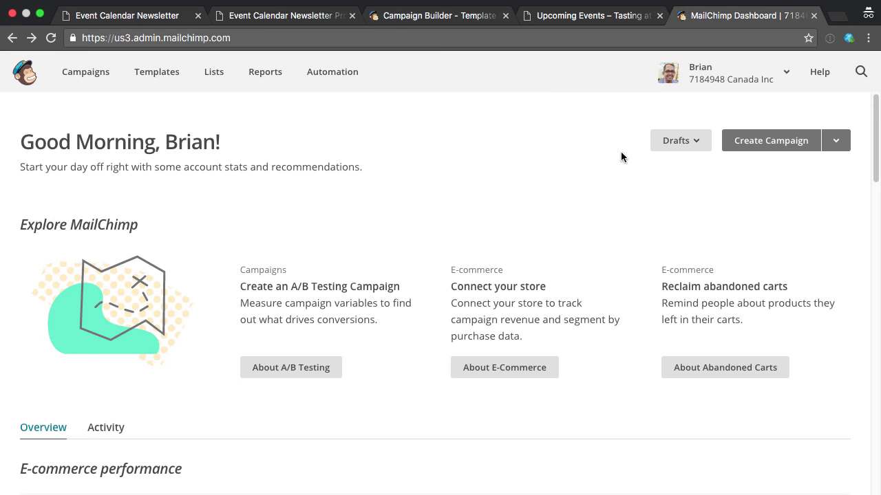
pyautogui.click(837, 144)
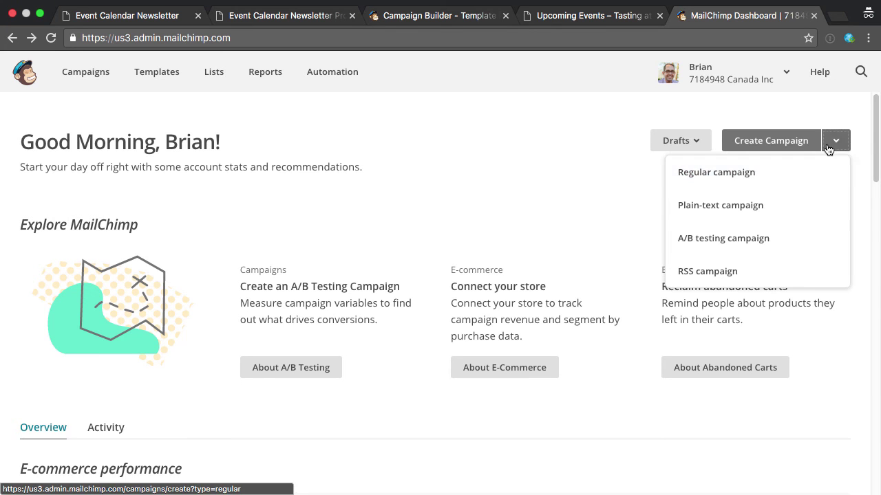
pyautogui.click(708, 271)
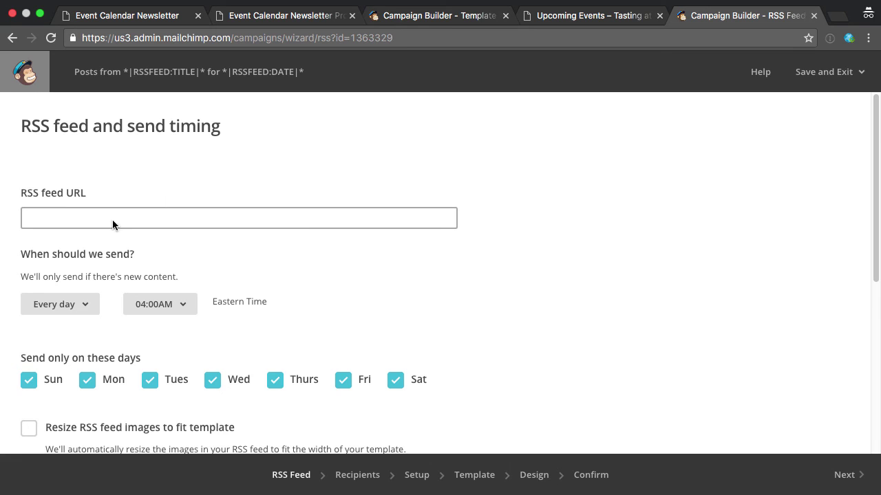
# Enter the Featured Events Next Two Days feed URL as the campaign's RSS feed URL.
pyautogui.click(325, 21)
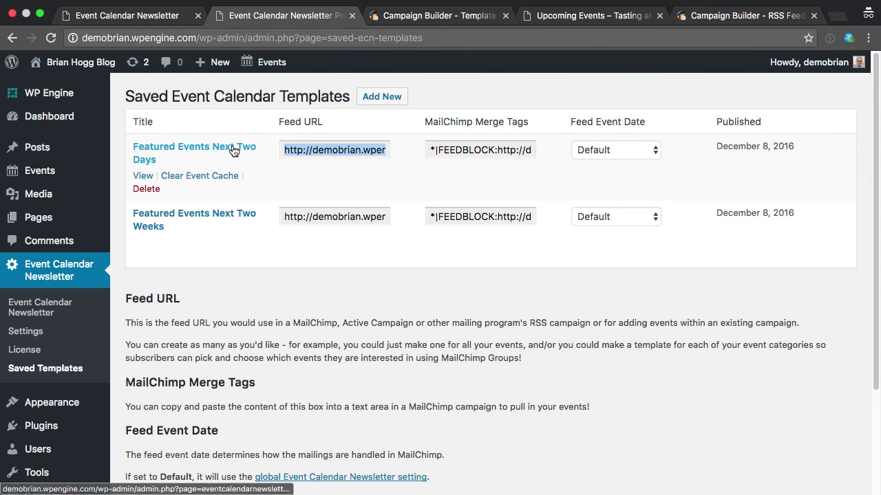
pyautogui.click(681, 15)
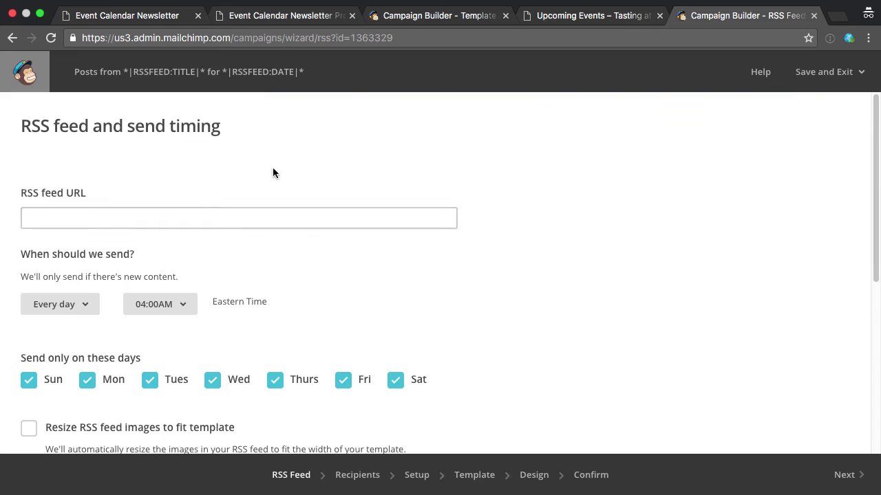
pyautogui.write('http://demobrian.wpengine.com/ecn/featured-events-next-two-days/')
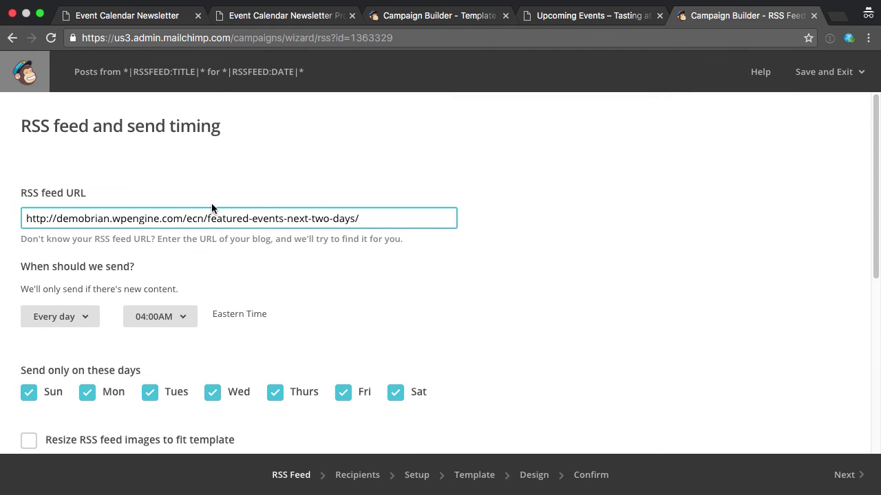
pyautogui.click(250, 279)
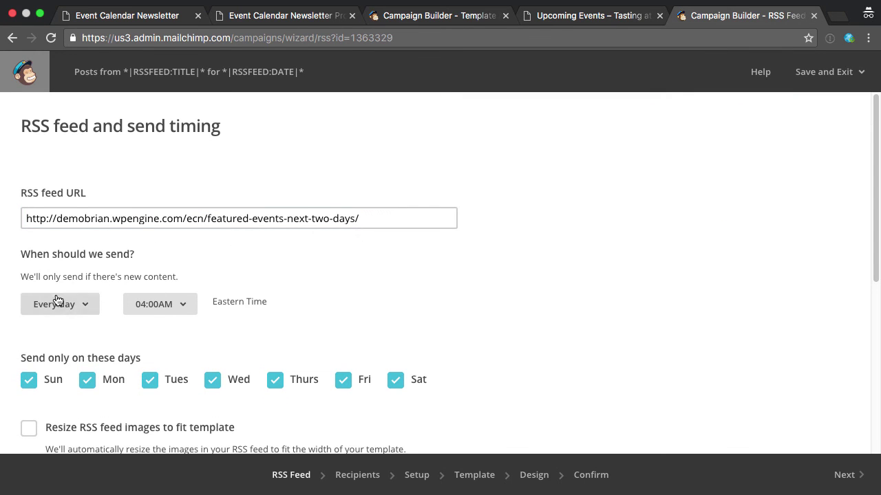
# Schedule the RSS campaign to send every day at 10:00AM.
pyautogui.click(186, 308)
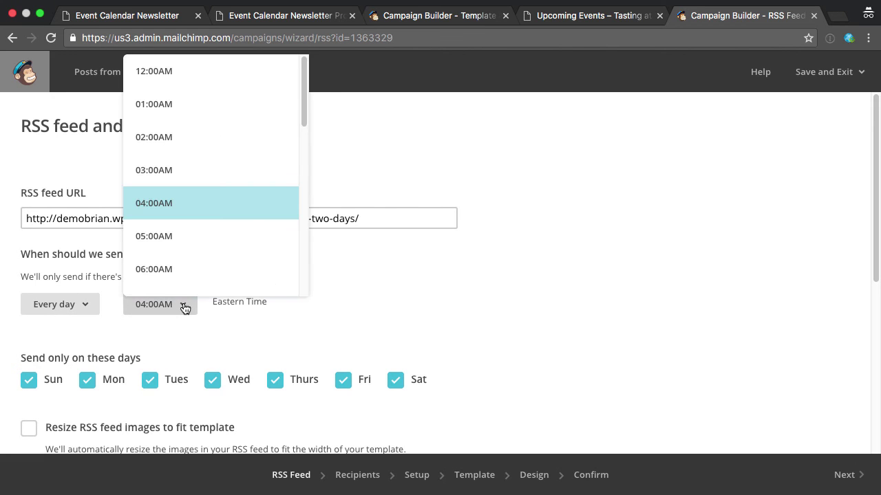
pyautogui.scroll(-1, 212, 236)
pyautogui.scroll(-3, 191, 272)
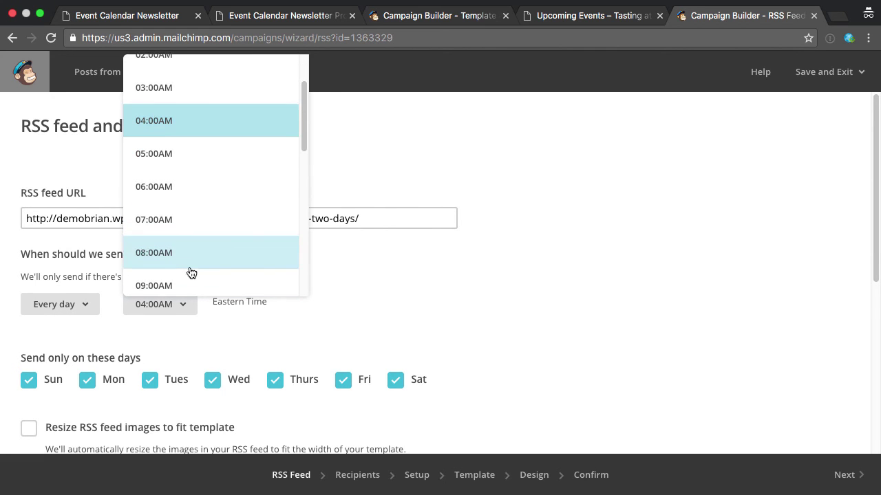
pyautogui.click(195, 285)
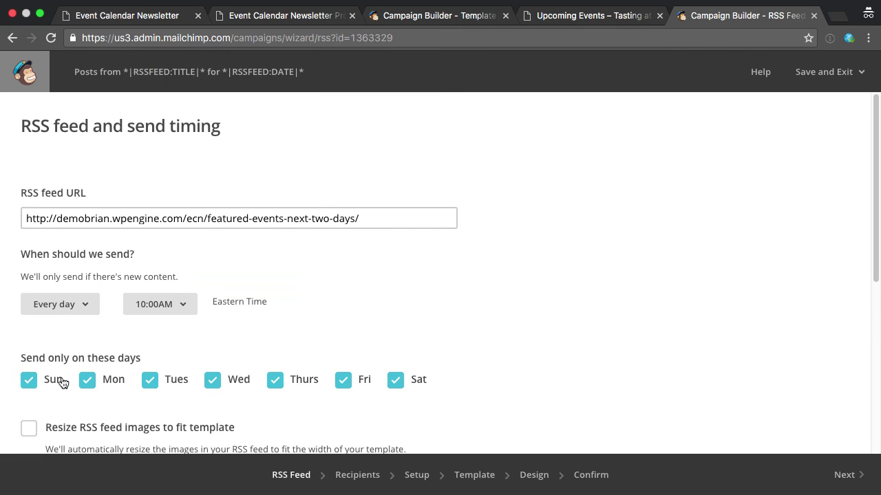
pyautogui.scroll(-1, 444, 298)
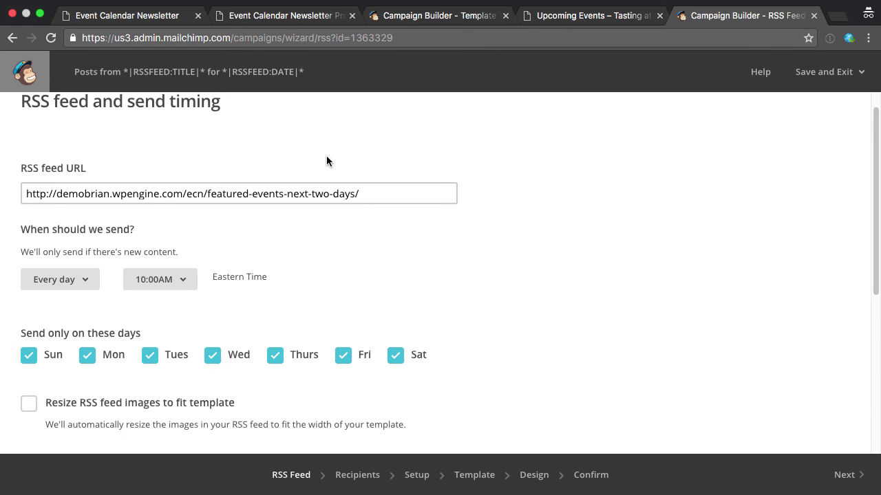
# Change the Featured Events Next Two Days template's Feed Event Date to Event start date.
pyautogui.click(302, 15)
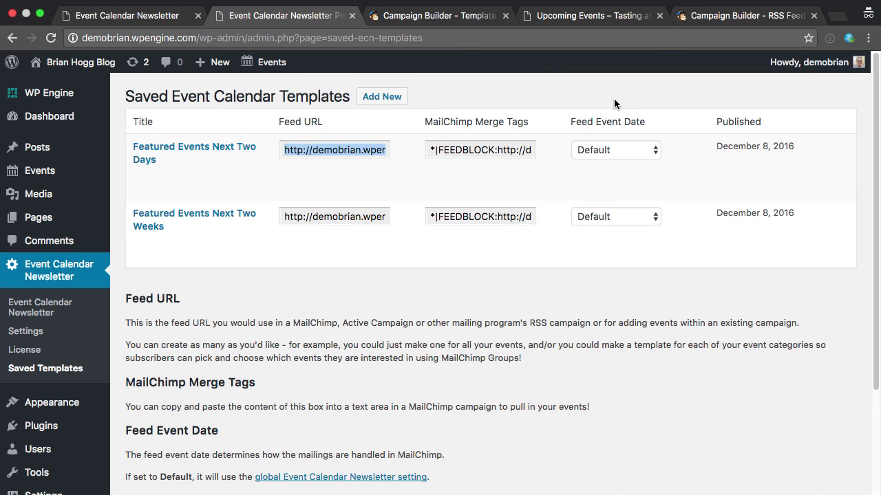
pyautogui.click(615, 153)
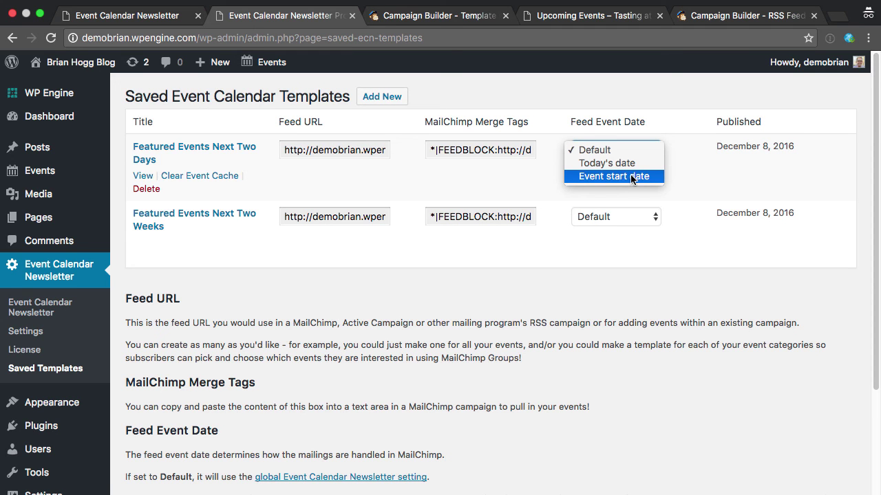
pyautogui.click(607, 180)
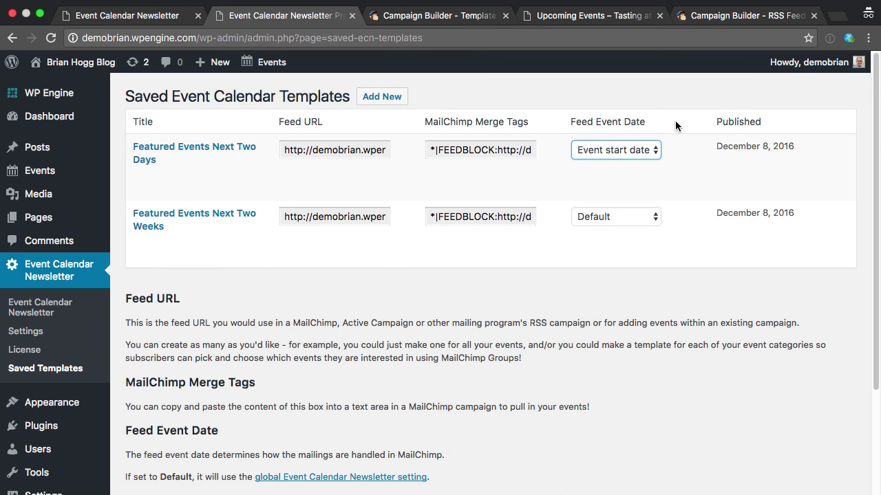
# Look over the finished MailChimp RSS campaign settings, then return to the Event Calendar Newsletter homepage.
pyautogui.press('super+5')
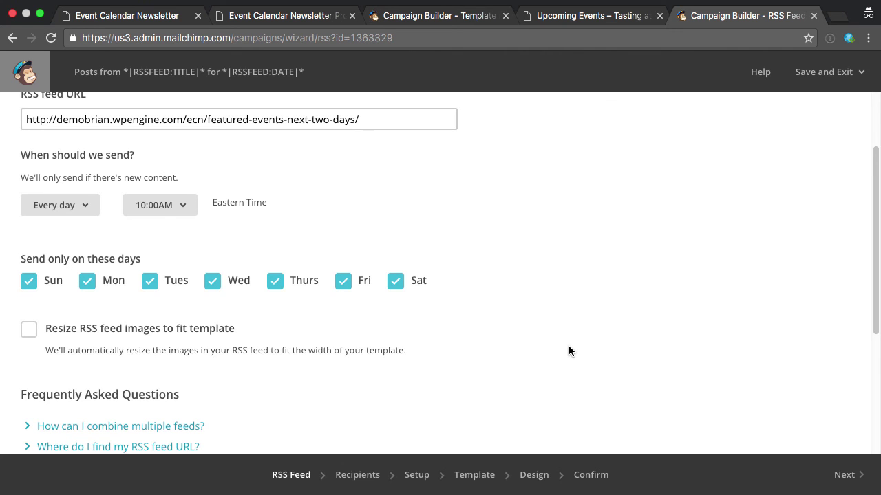
pyautogui.click(116, 17)
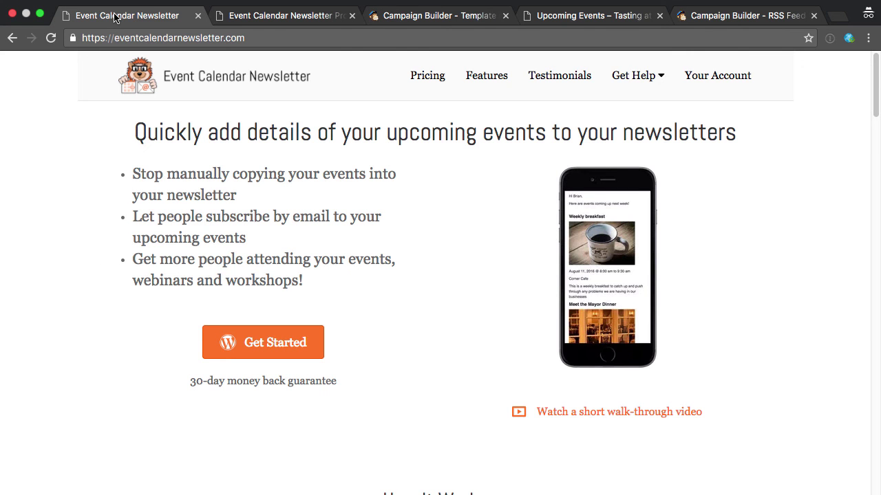